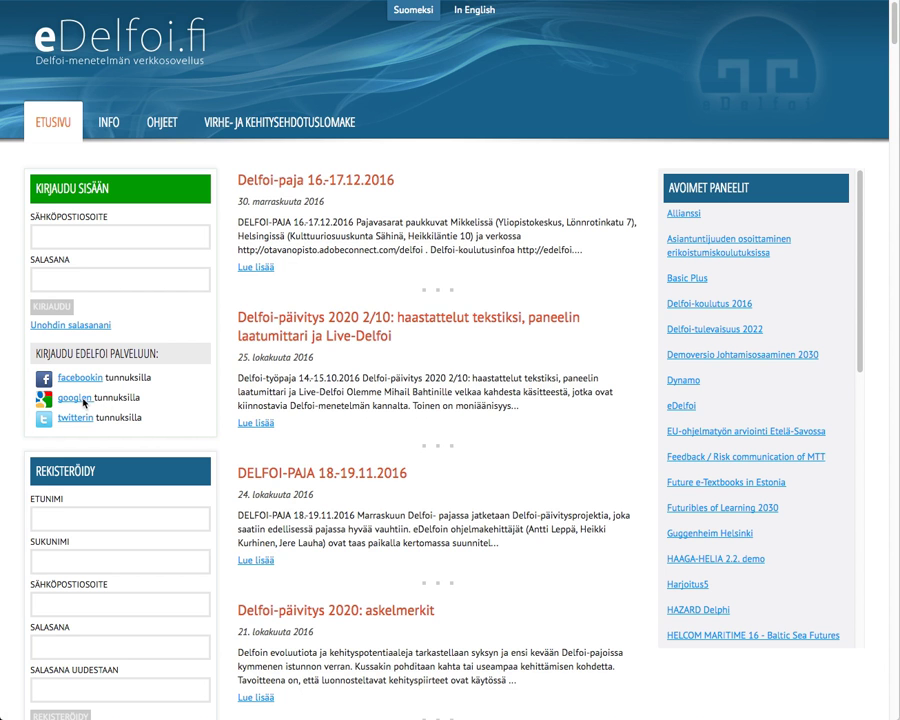
# Step: Sign in to eDelfoi through Google, choosing the Gmail account in the account chooser
pyautogui.click(75, 399)
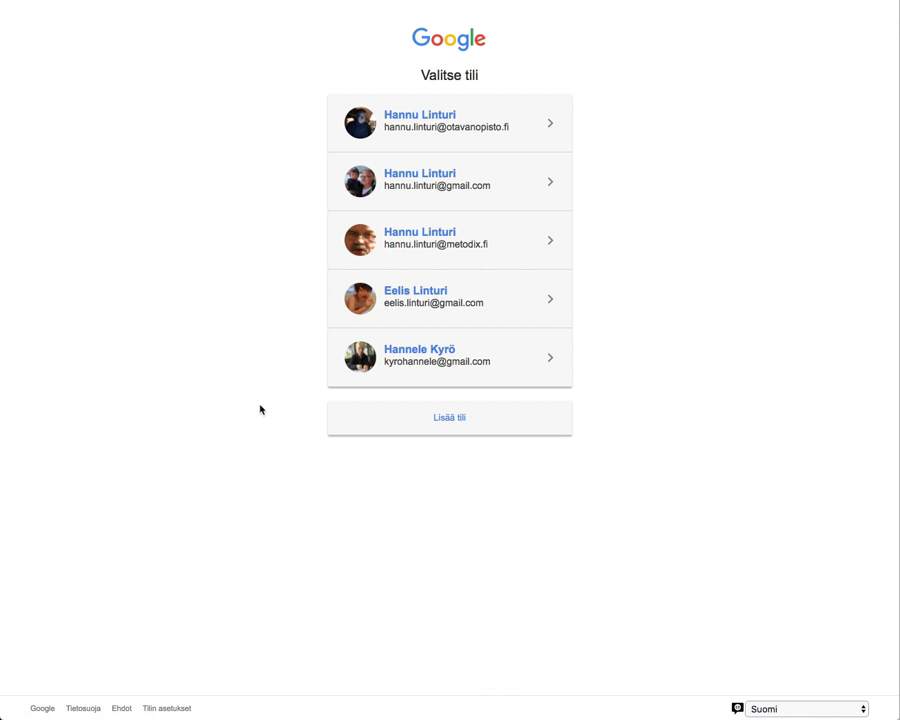
pyautogui.click(424, 195)
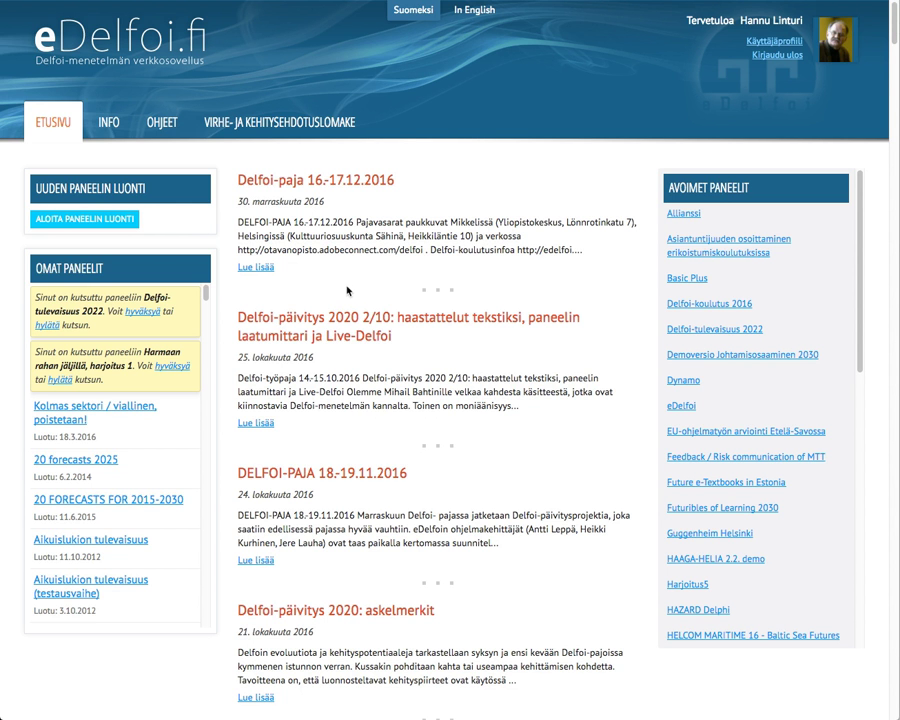
# Step: Open the Dynamo panel from Avoimet paneelit and begin editing its 1. Ajurit survey
pyautogui.click(684, 381)
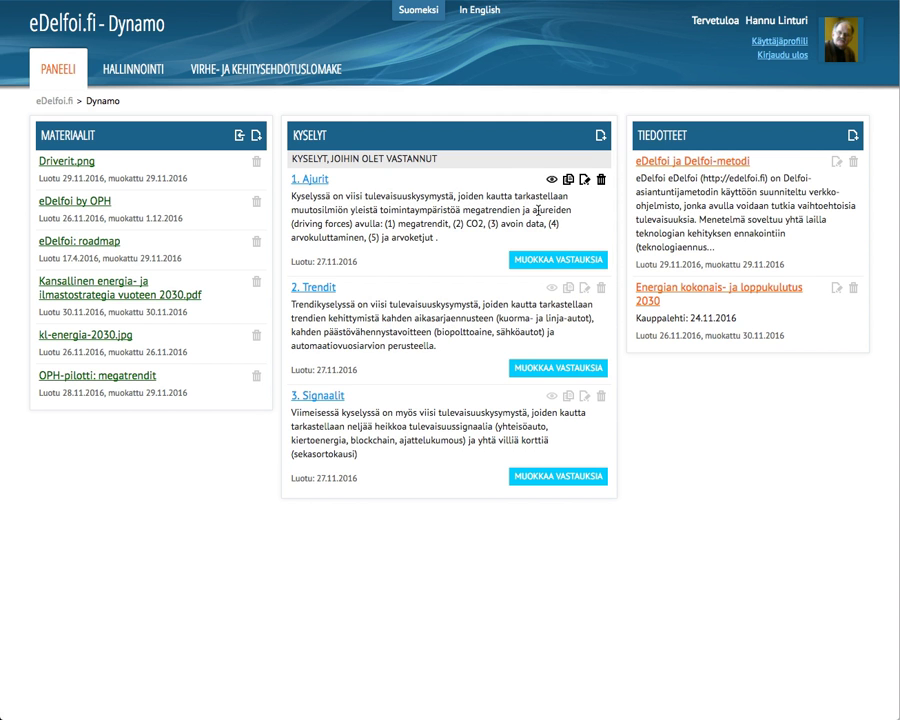
pyautogui.click(585, 180)
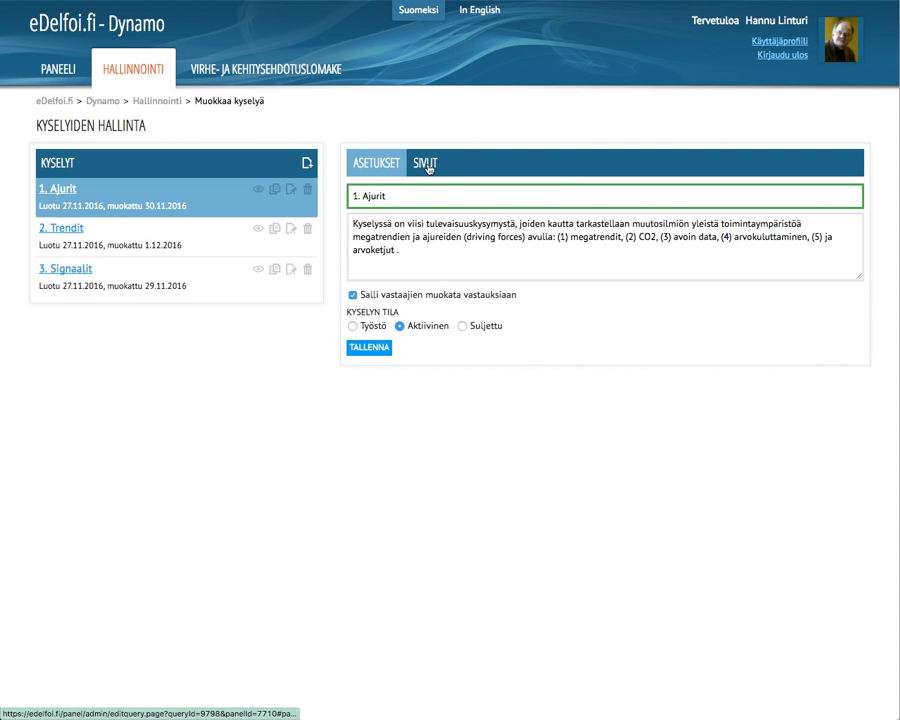
# Step: Browse the survey pages Megatrendit v. 2030, Ajuri 1–3 and Driver 4: arvoketjut
pyautogui.click(424, 162)
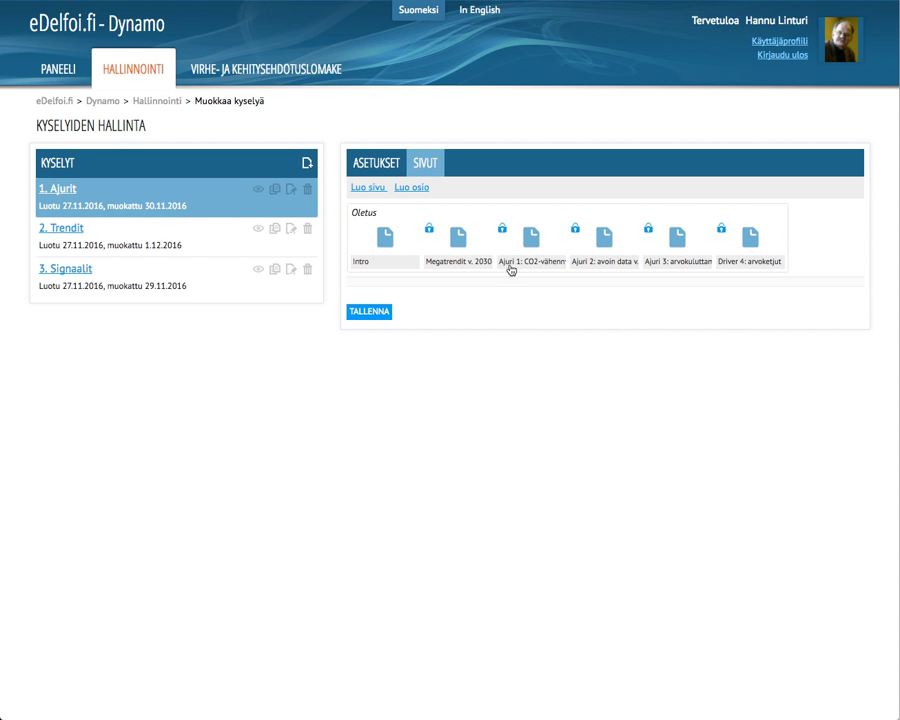
pyautogui.click(470, 238)
pyautogui.click(527, 238)
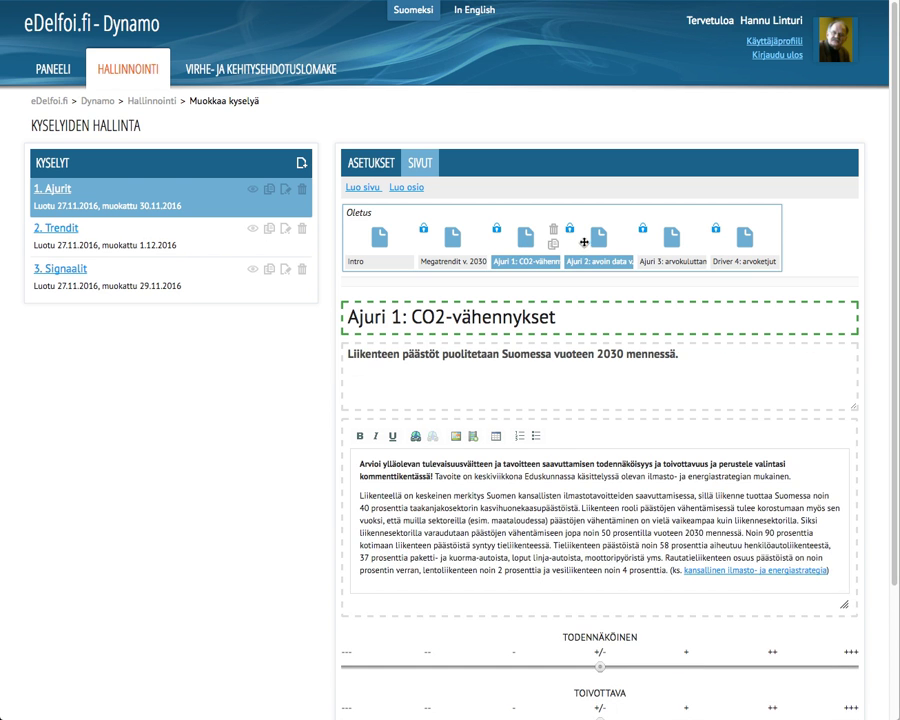
pyautogui.click(604, 242)
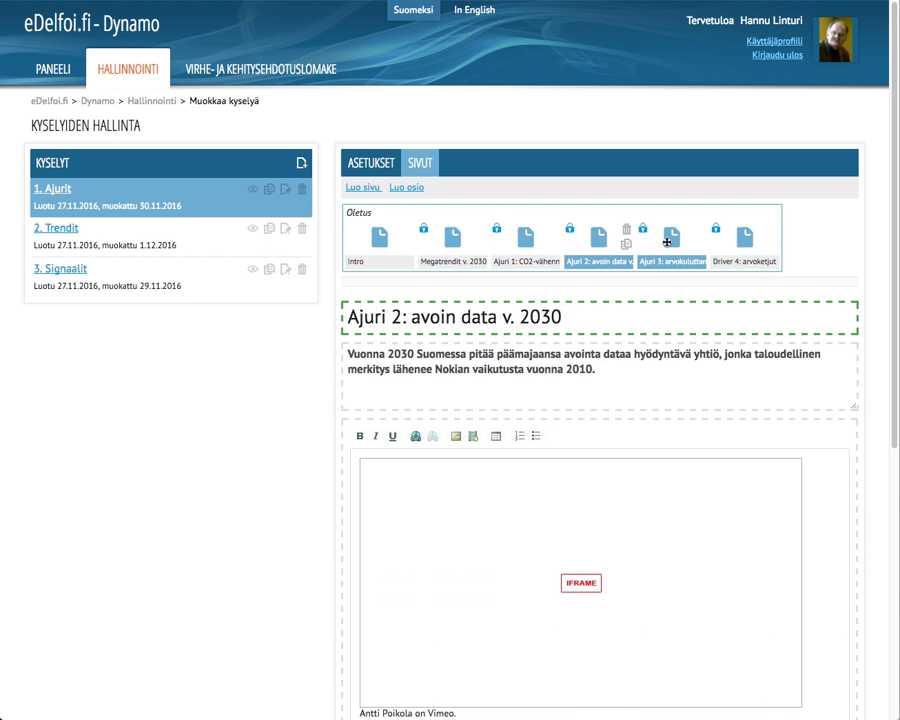
pyautogui.click(670, 238)
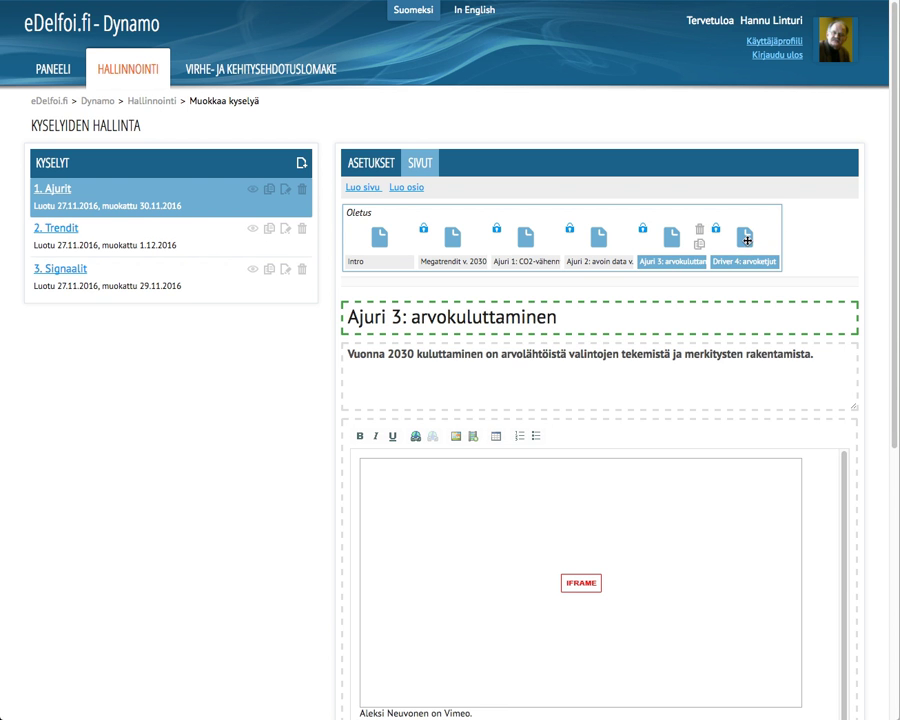
pyautogui.click(746, 239)
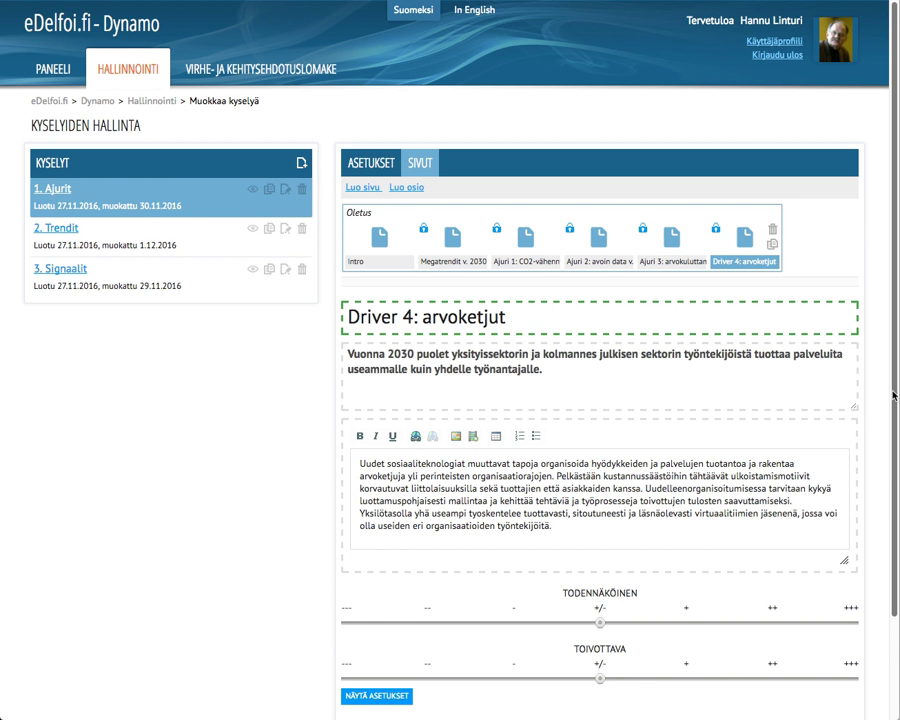
pyautogui.moveTo(897, 394); pyautogui.dragTo(897, 494)
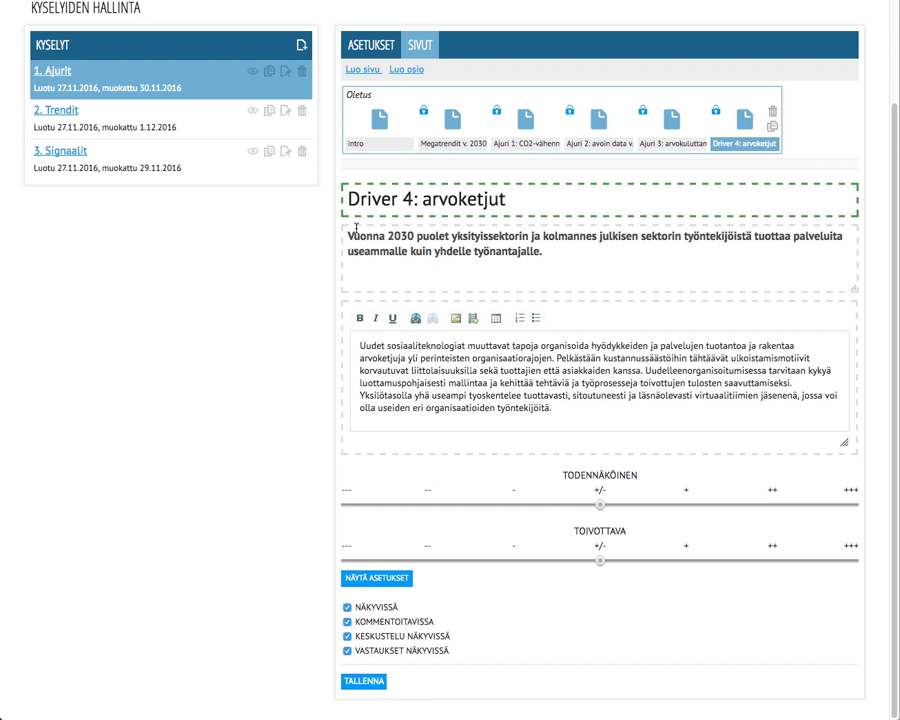
pyautogui.scroll(3, 86, 6)
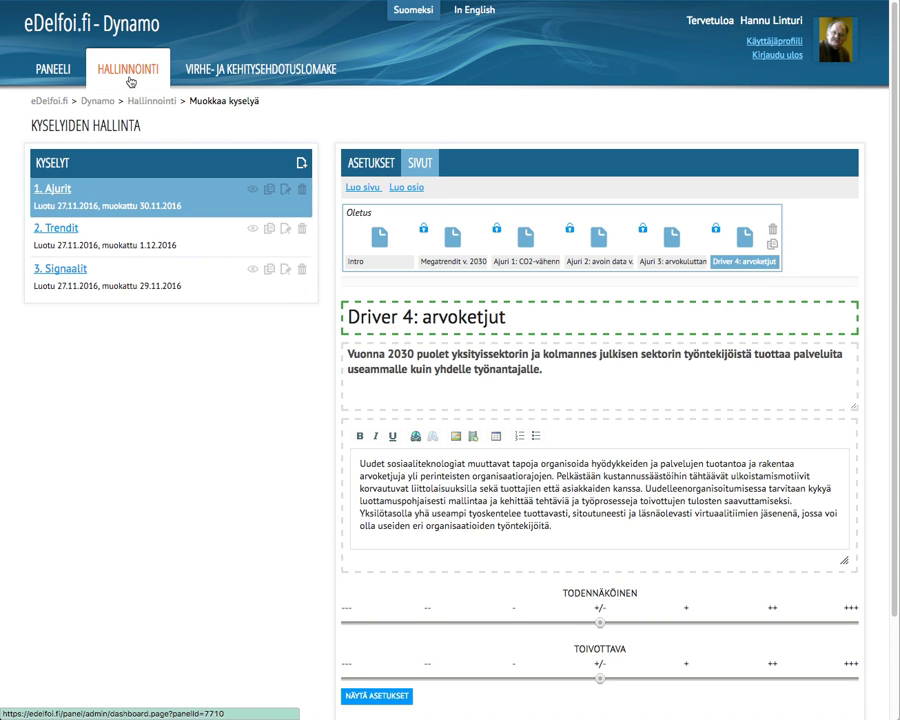
# Step: Go back to the Dynamo panel overview, then to its HALLINNOINTI management page
pyautogui.click(53, 78)
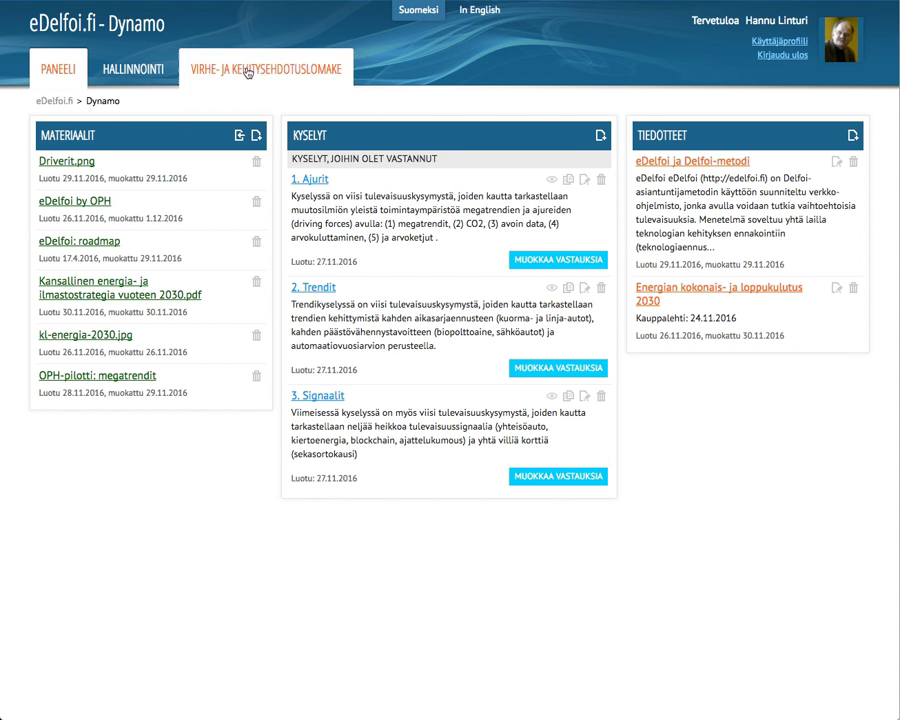
pyautogui.click(168, 78)
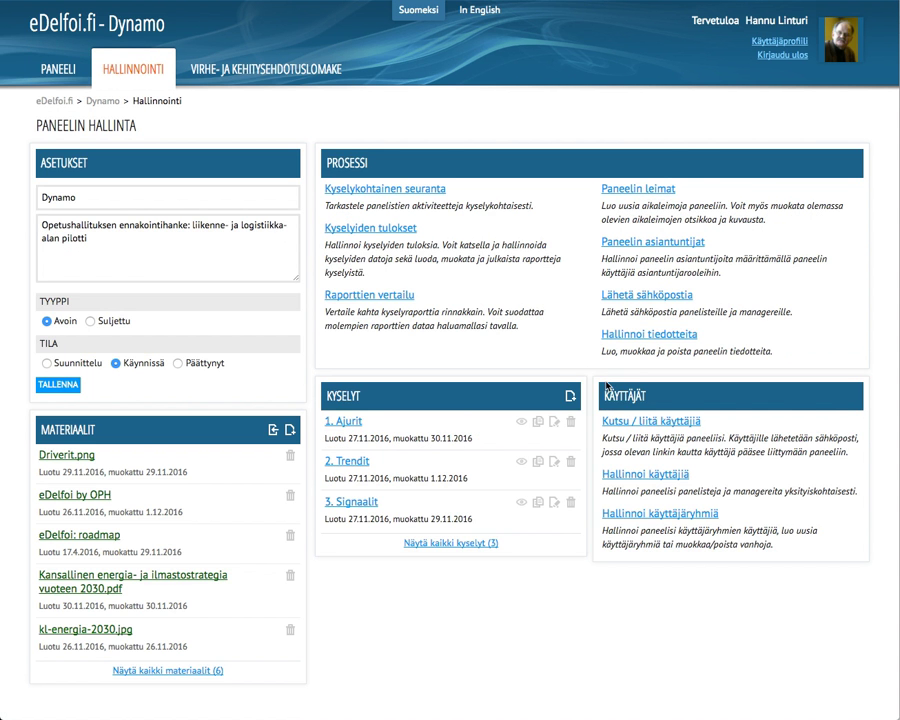
# Step: Add the invitee's Gmail address under 'Kutsu / liitä käyttäjiä' and send the invitation
pyautogui.click(664, 428)
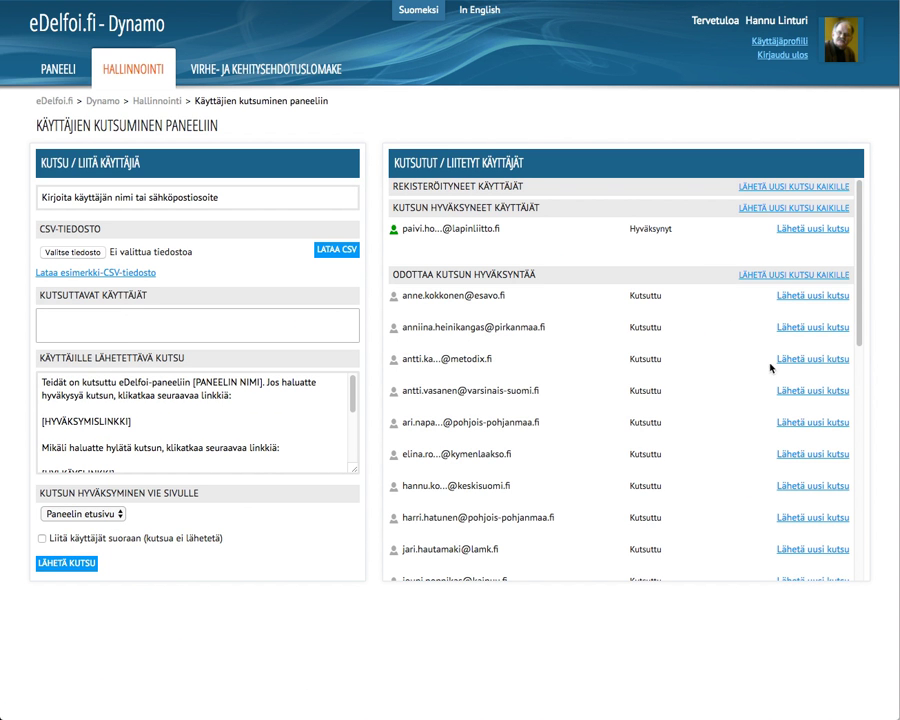
pyautogui.click(233, 199)
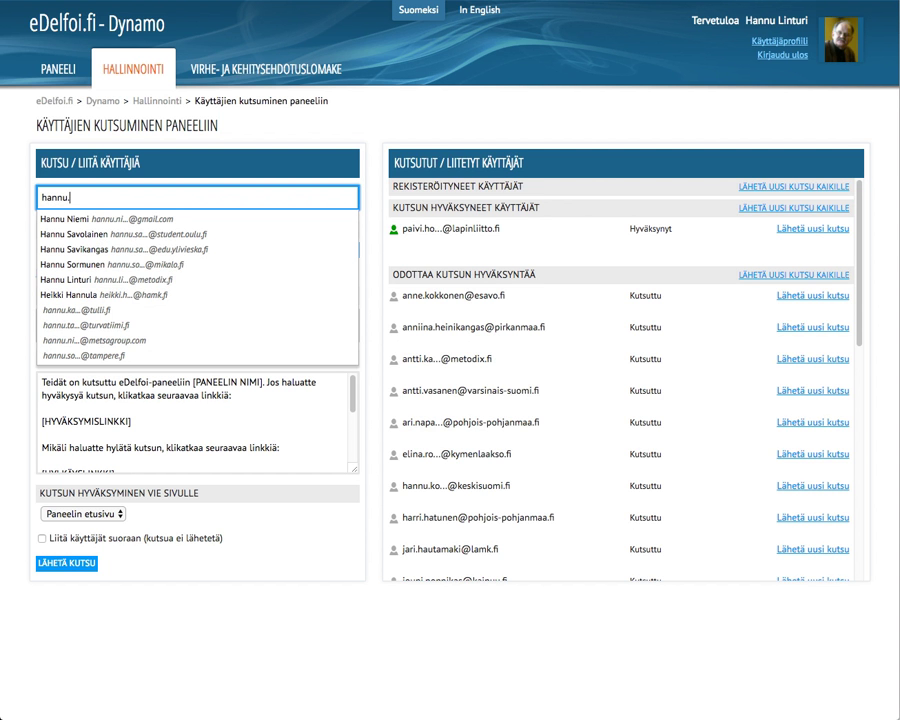
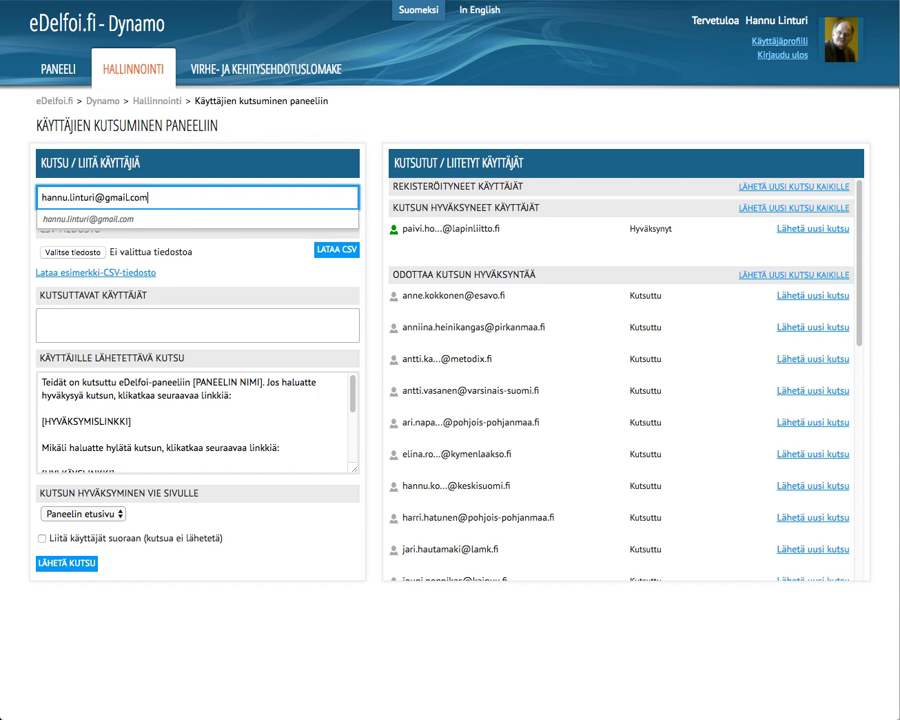
pyautogui.press('Return')
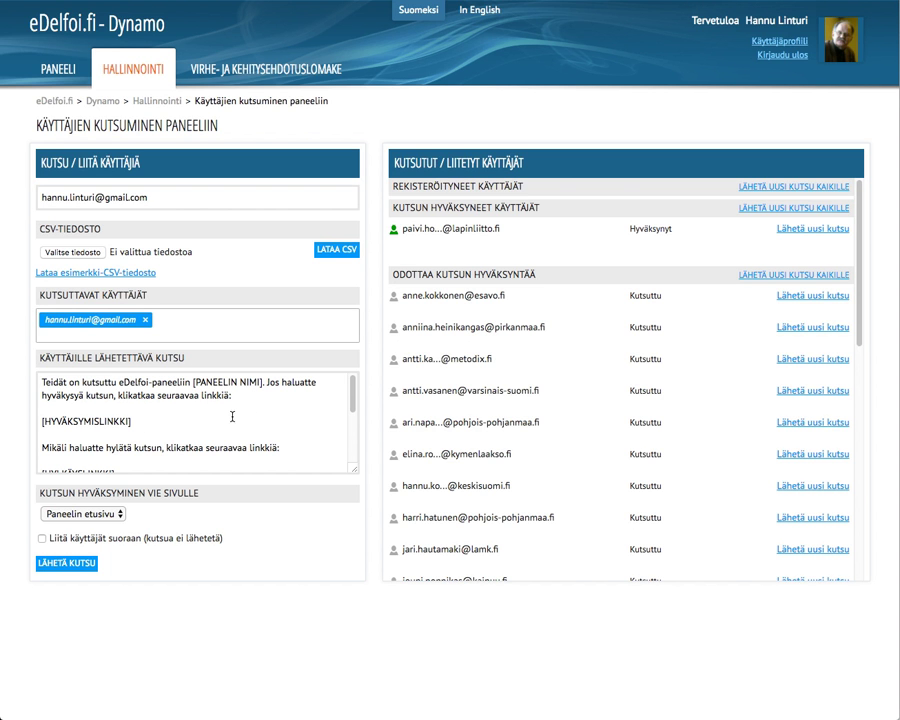
pyautogui.click(76, 571)
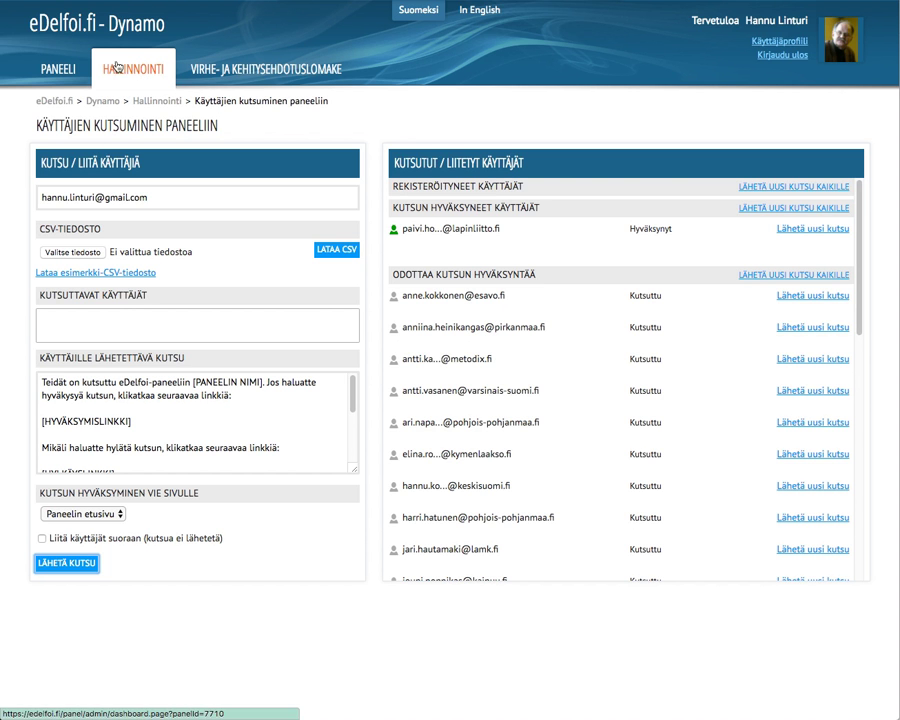
pyautogui.hotkey('ctrl', 'Tab')
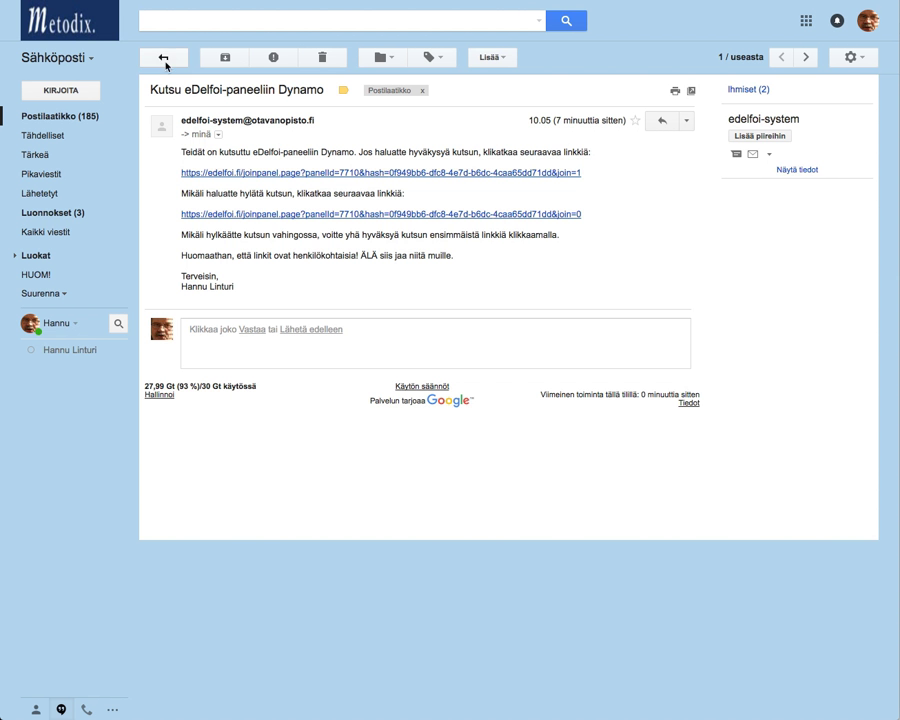
pyautogui.click(163, 57)
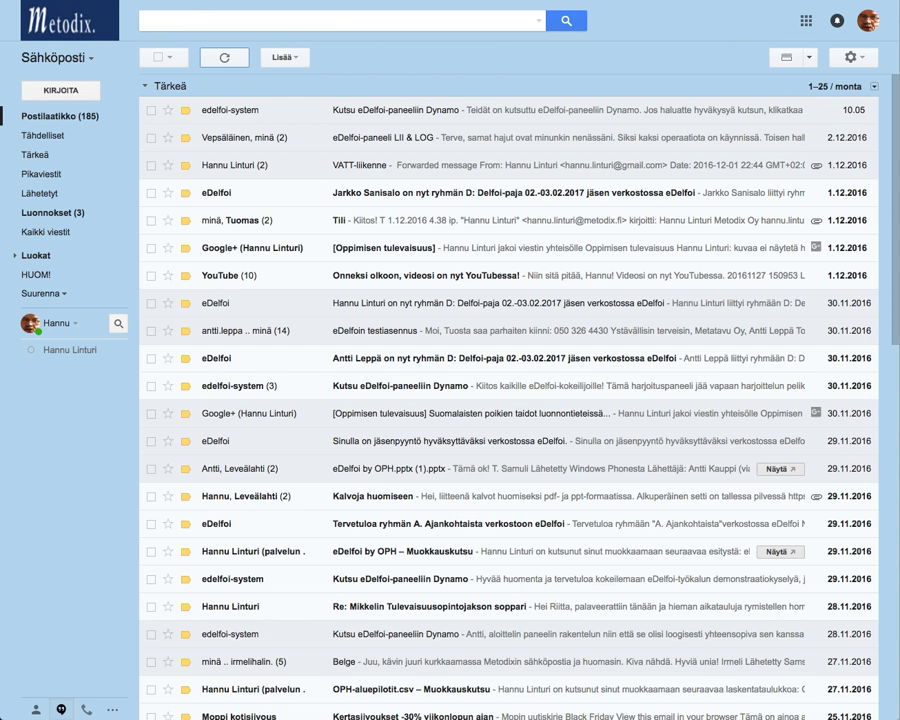
pyautogui.hotkey('ctrl', 'Tab')
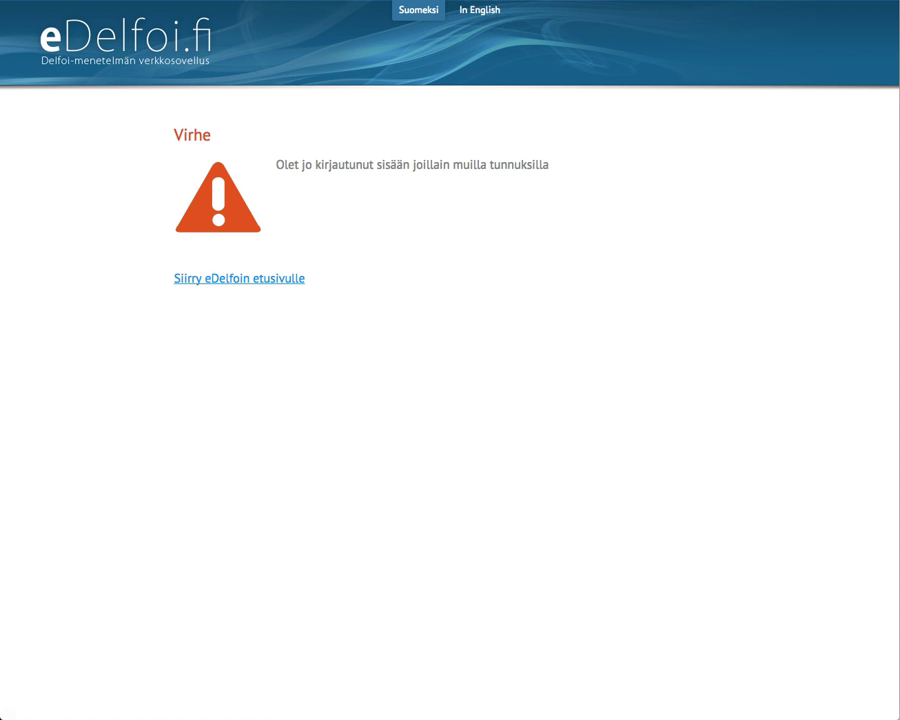
pyautogui.hotkey('ctrl', 'Tab')
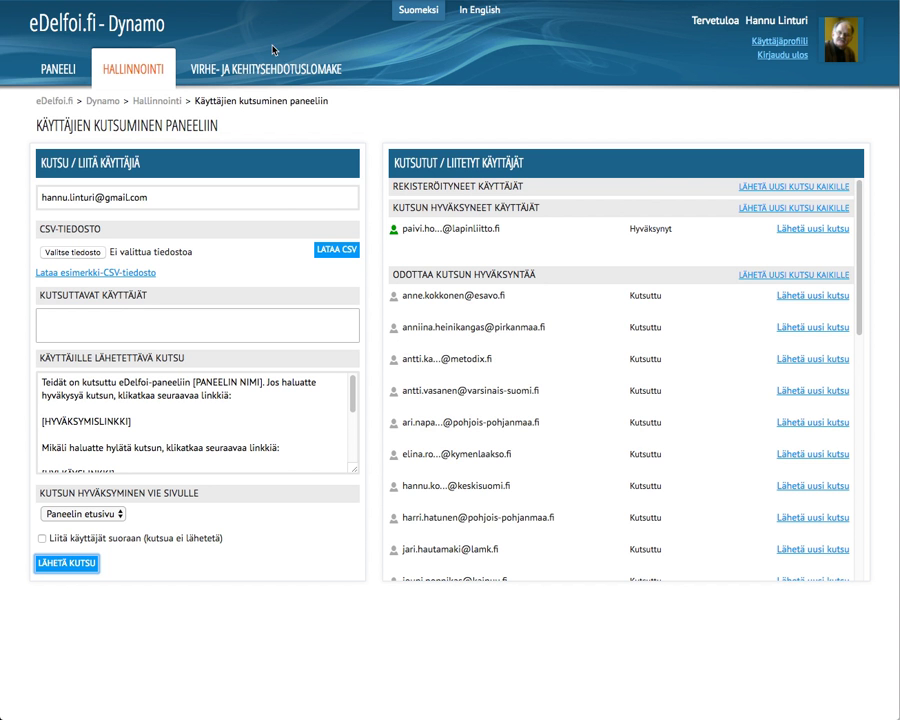
# Step: Switch to the PANEELI tab to see the Dynamo panel overview
pyautogui.click(74, 72)
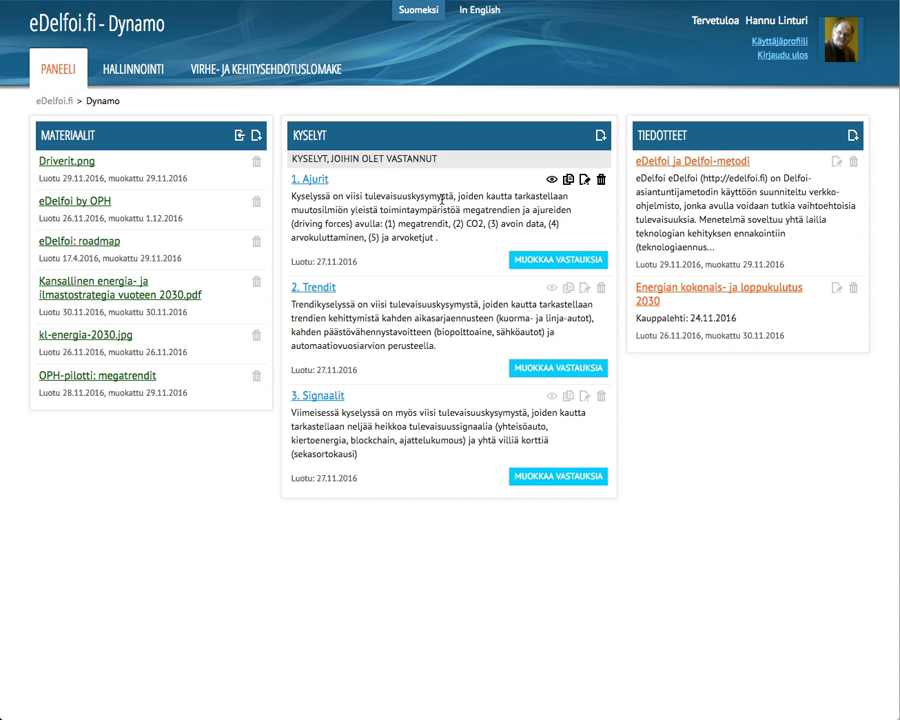
# Step: Hide the 1. Ajurit and 2. Trendit surveys using their eye icons
pyautogui.click(551, 181)
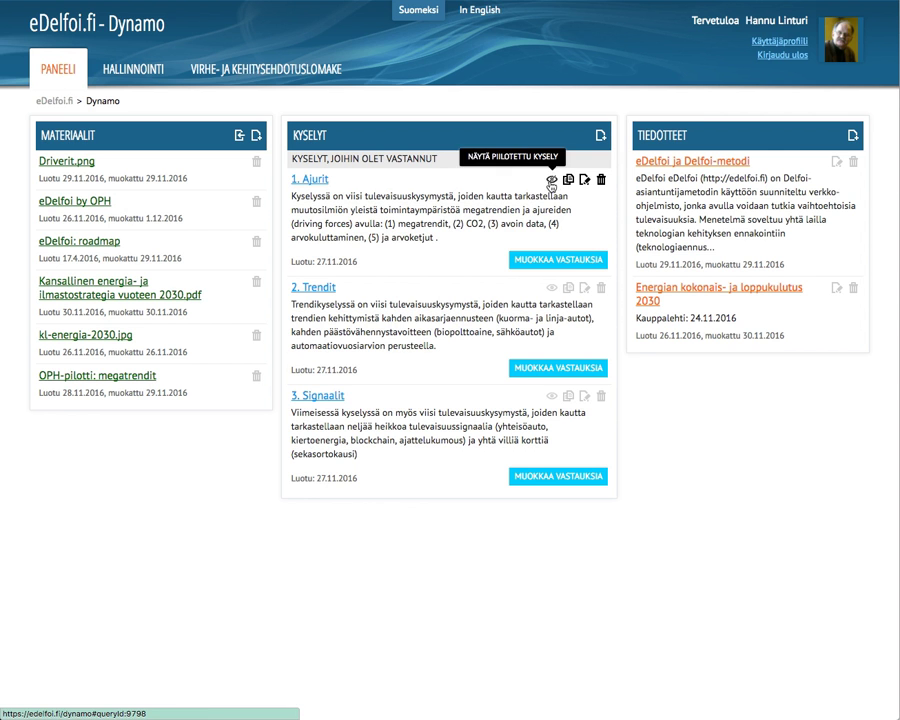
pyautogui.click(553, 289)
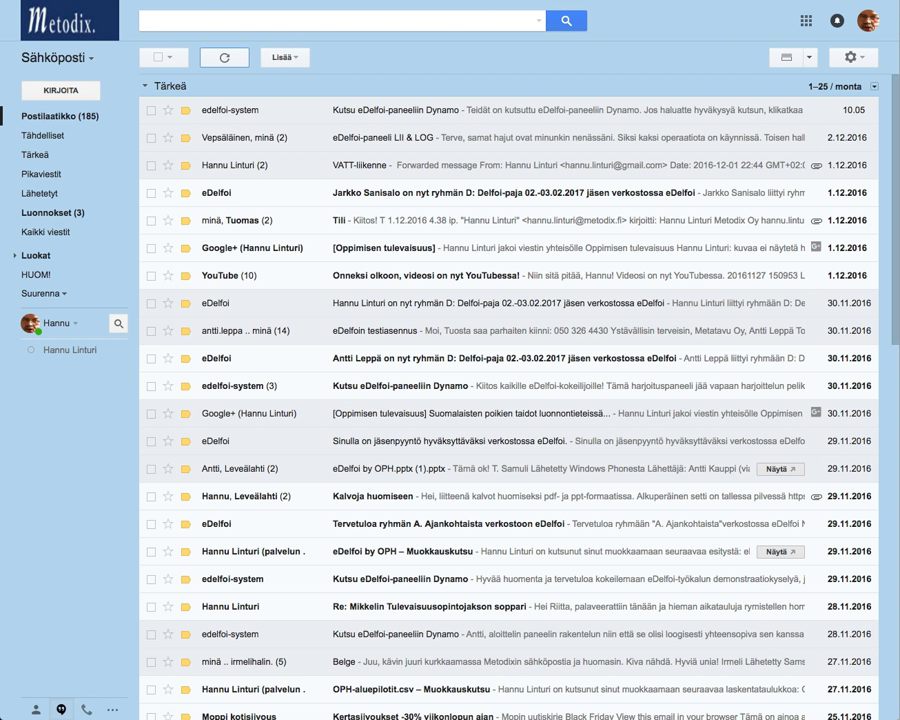
pyautogui.click(224, 60)
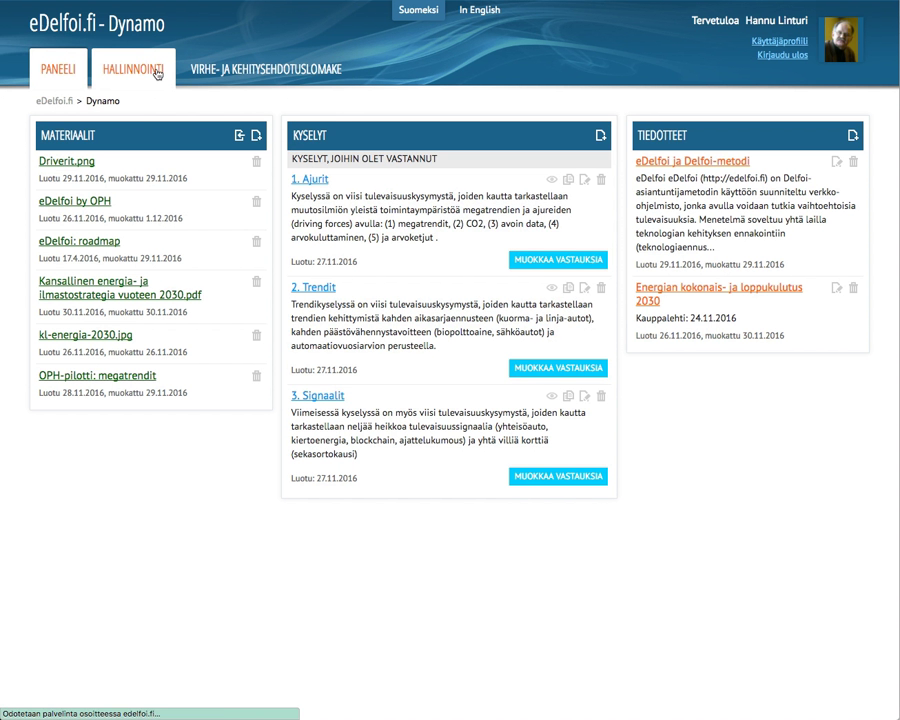
pyautogui.click(157, 72)
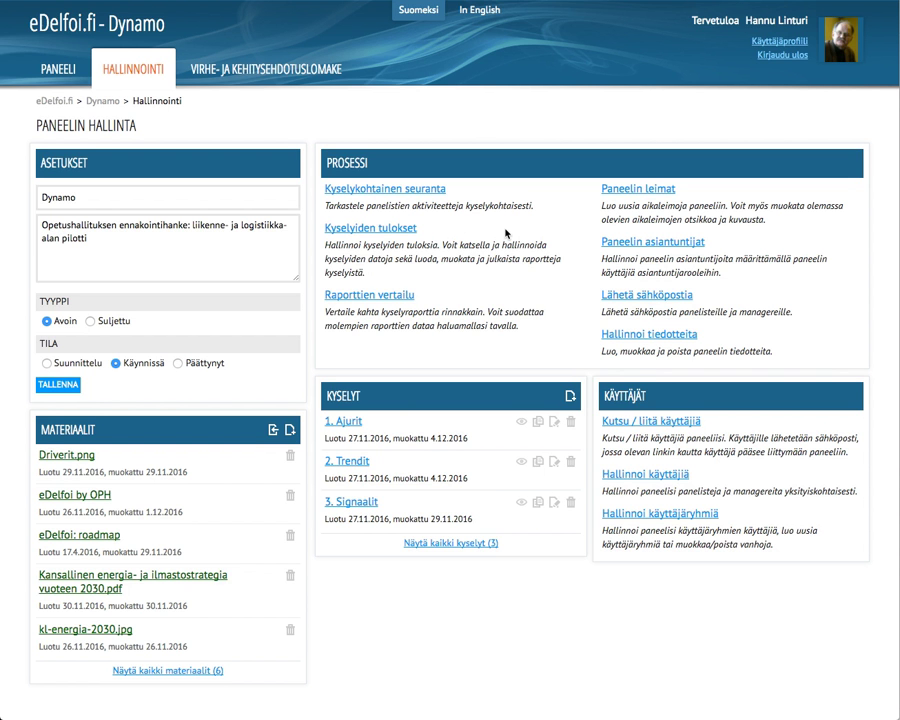
pyautogui.click(390, 235)
pyautogui.click(54, 189)
pyautogui.scroll(-10, 572, 366)
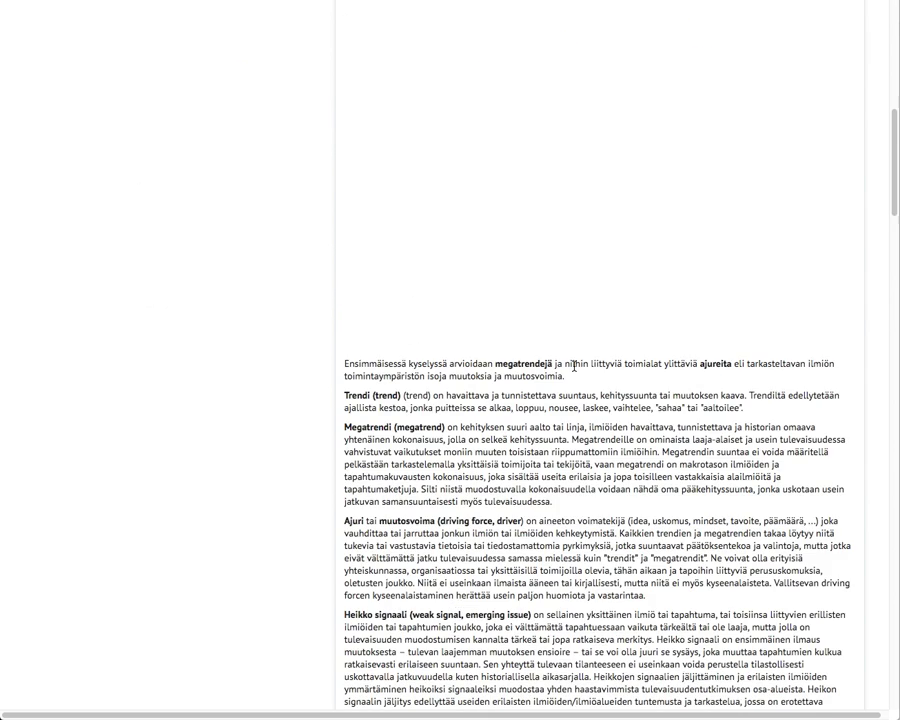
pyautogui.scroll(5, 575, 366)
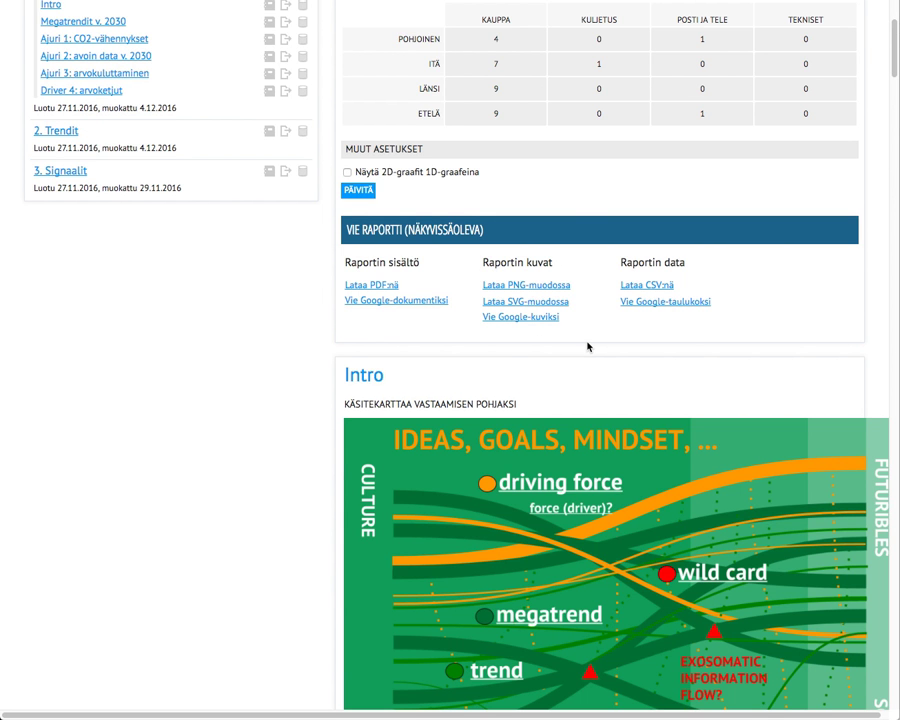
pyautogui.scroll(-2, 618, 345)
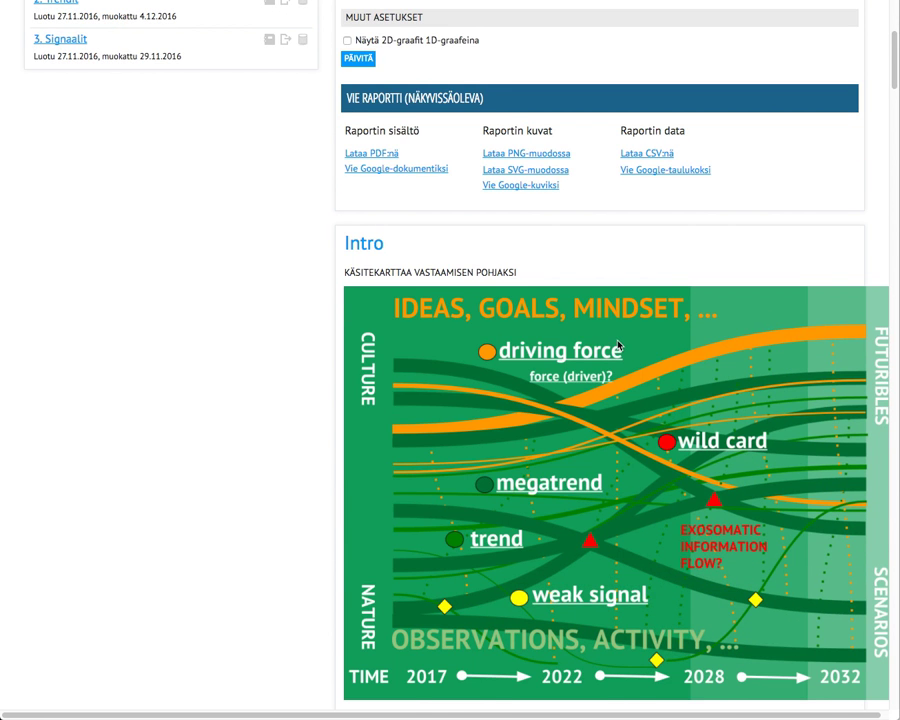
pyautogui.scroll(-2, 618, 345)
pyautogui.scroll(-1, 618, 345)
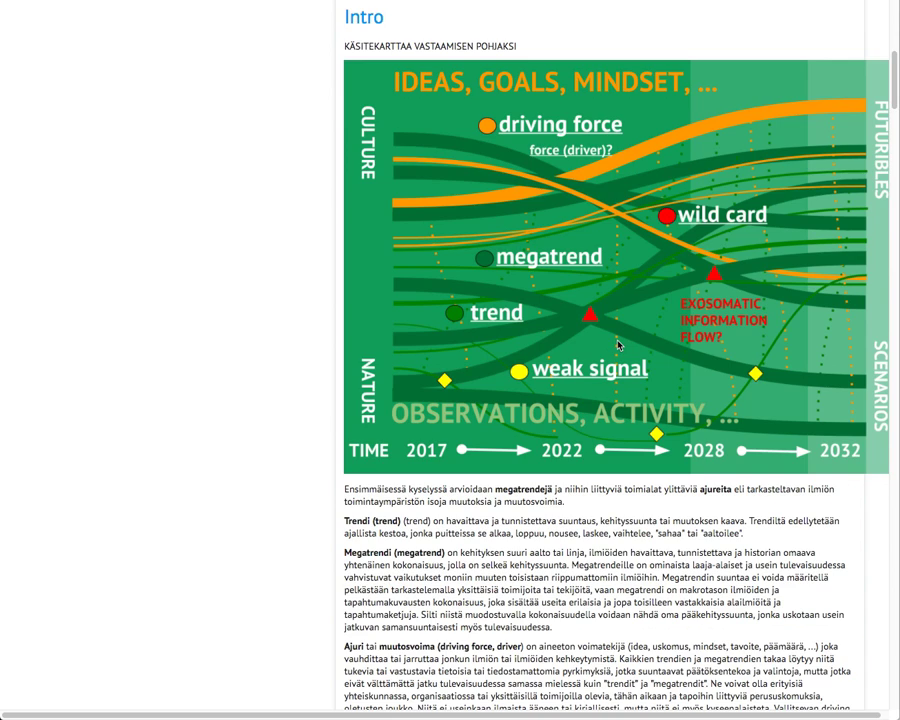
pyautogui.scroll(7, 618, 345)
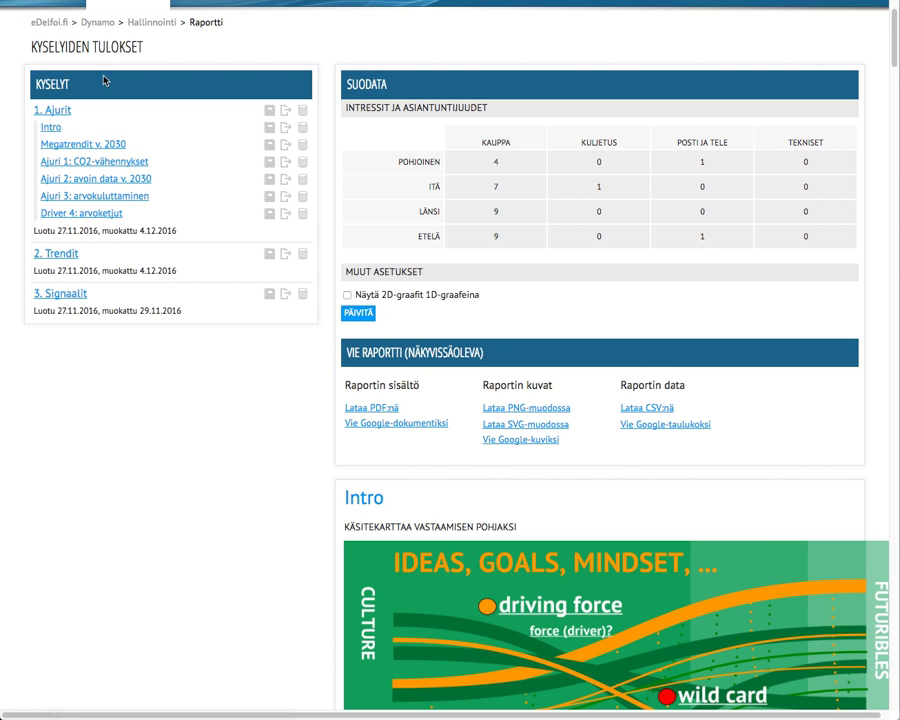
pyautogui.scroll(1, 410, 186)
pyautogui.scroll(1, 422, 186)
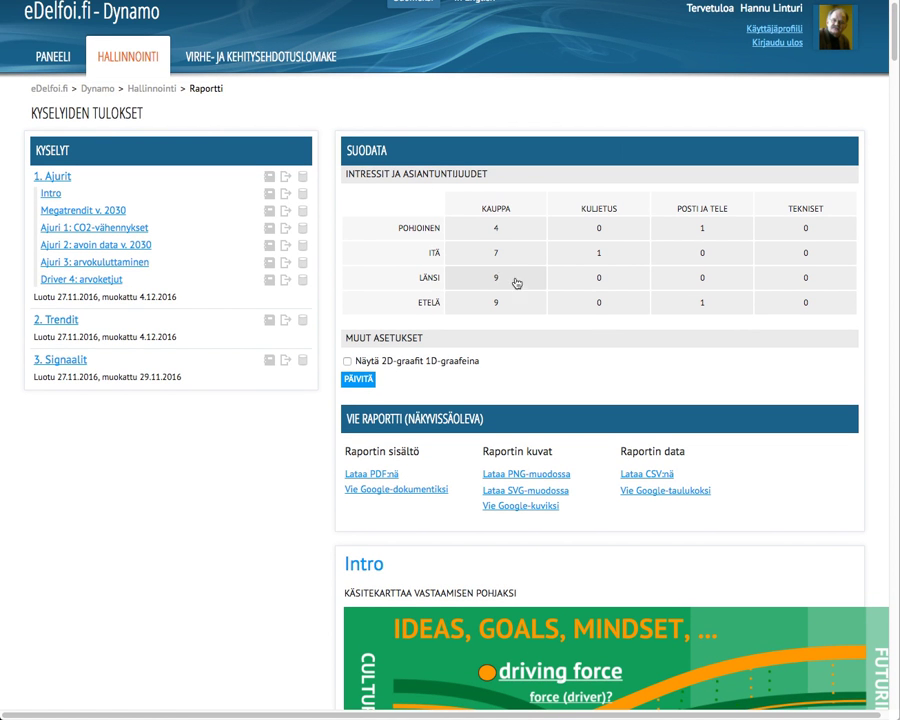
# Step: Open Paneelin asiantuntijat to view the expert matrix, then return to Paneelin hallinta
pyautogui.click(125, 58)
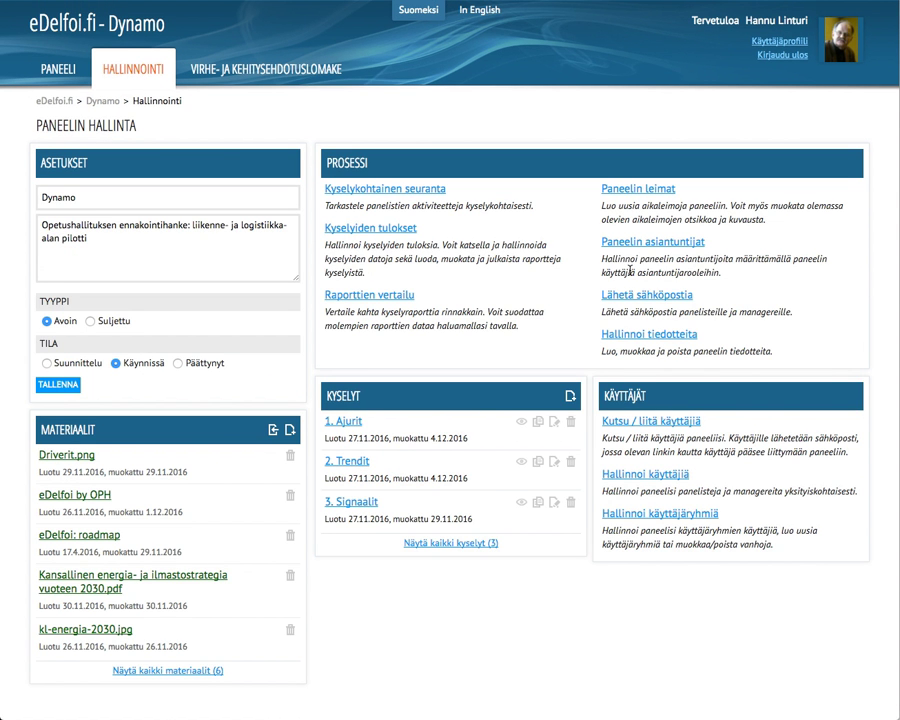
pyautogui.click(669, 242)
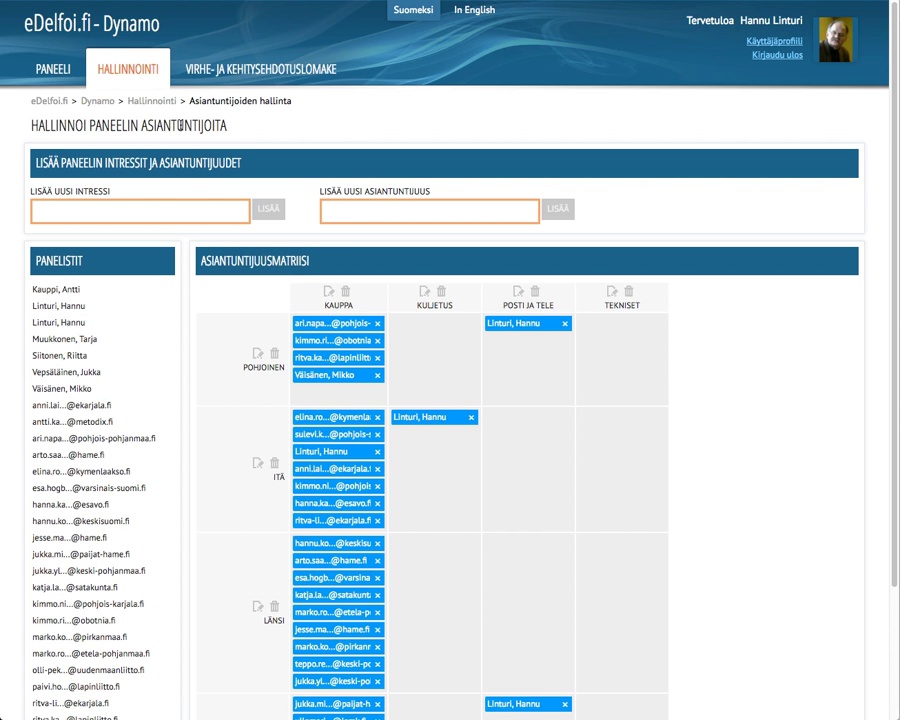
pyautogui.click(122, 72)
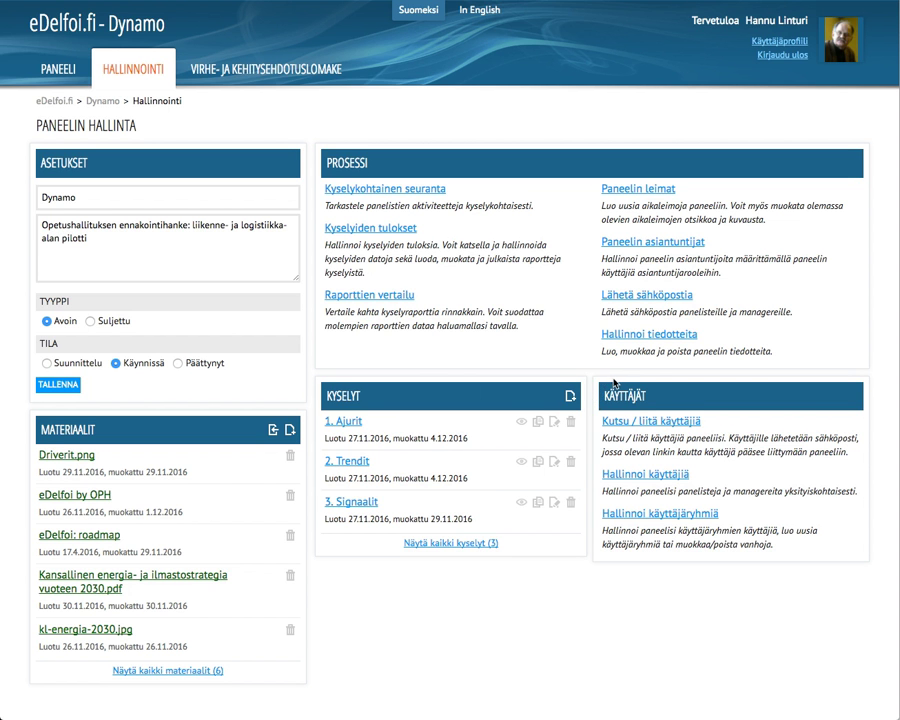
# Step: Inspect an administrator's Rooli options and expertise grid without saving changes, then return to management
pyautogui.click(640, 484)
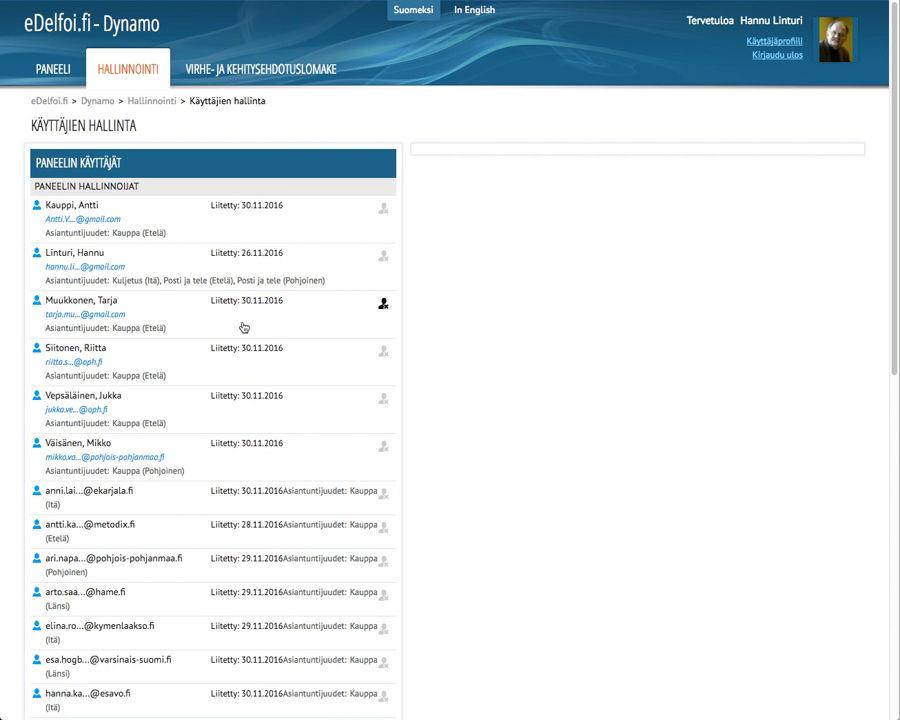
pyautogui.click(112, 362)
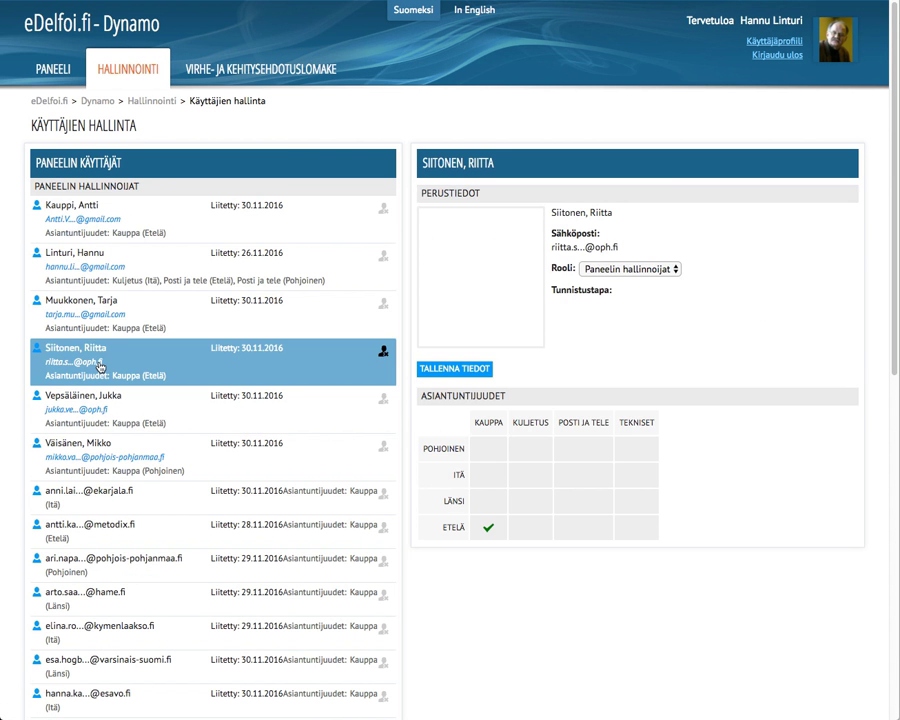
pyautogui.click(526, 478)
pyautogui.click(623, 268)
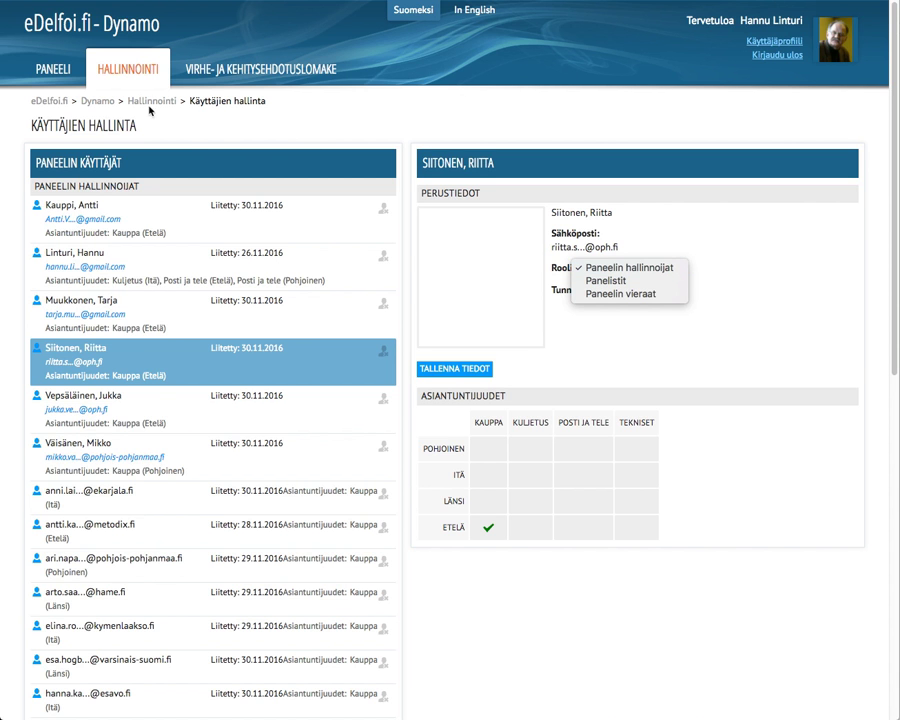
pyautogui.click(127, 73)
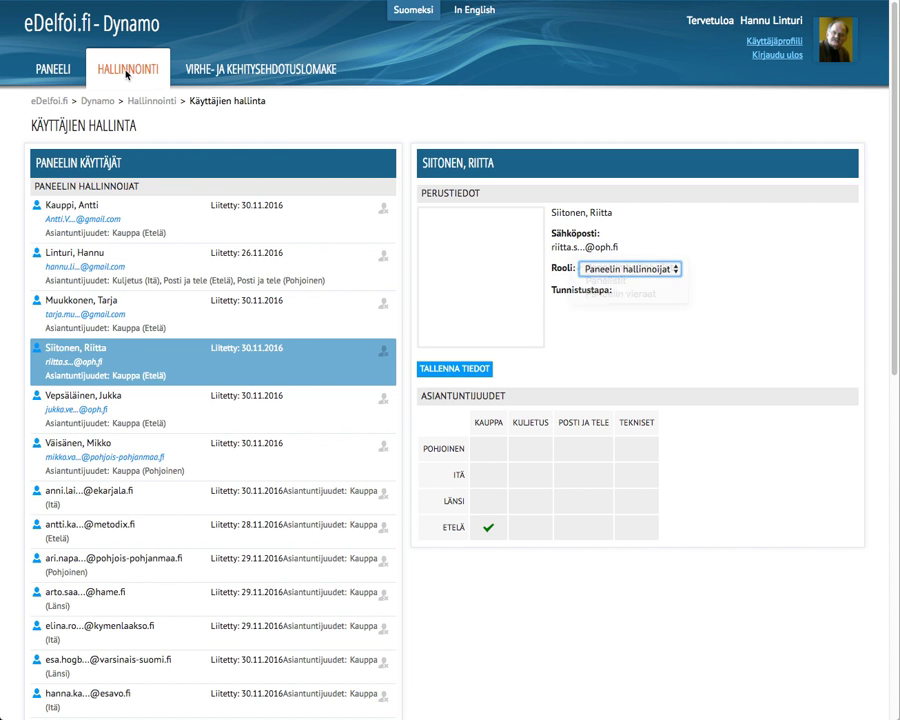
pyautogui.click(127, 72)
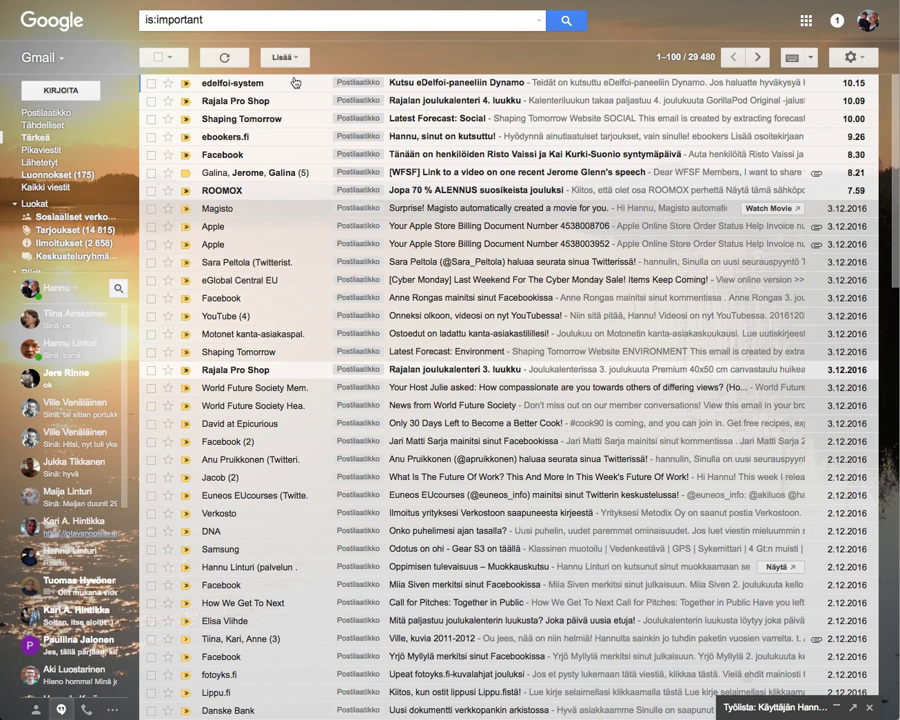
# Step: Open the 'Kutsu eDelfoi-paneeliin Dynamo' email and follow its accept link
pyautogui.click(450, 86)
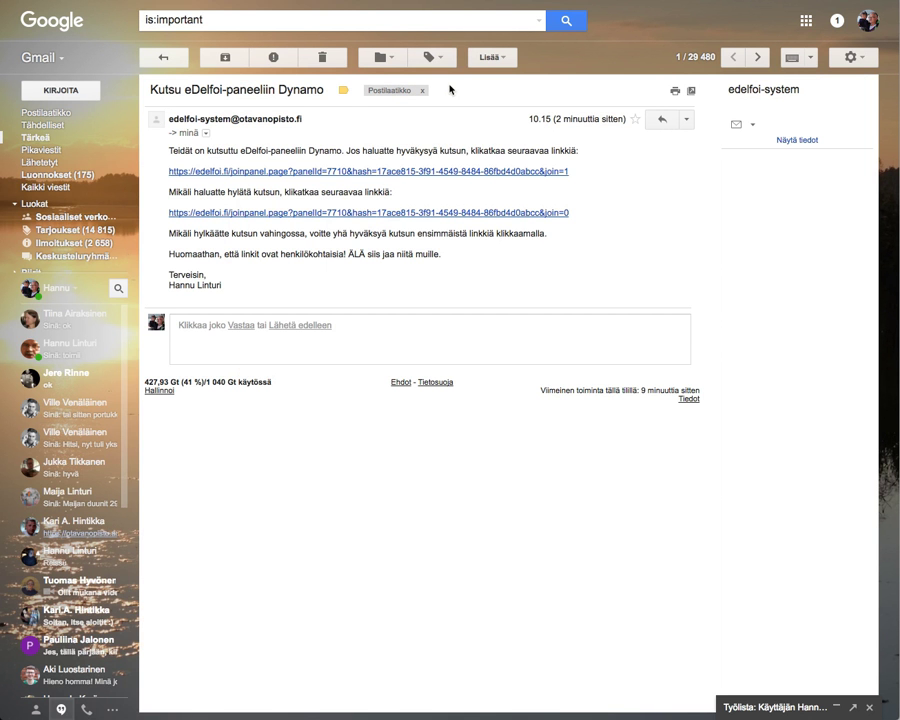
pyautogui.click(320, 174)
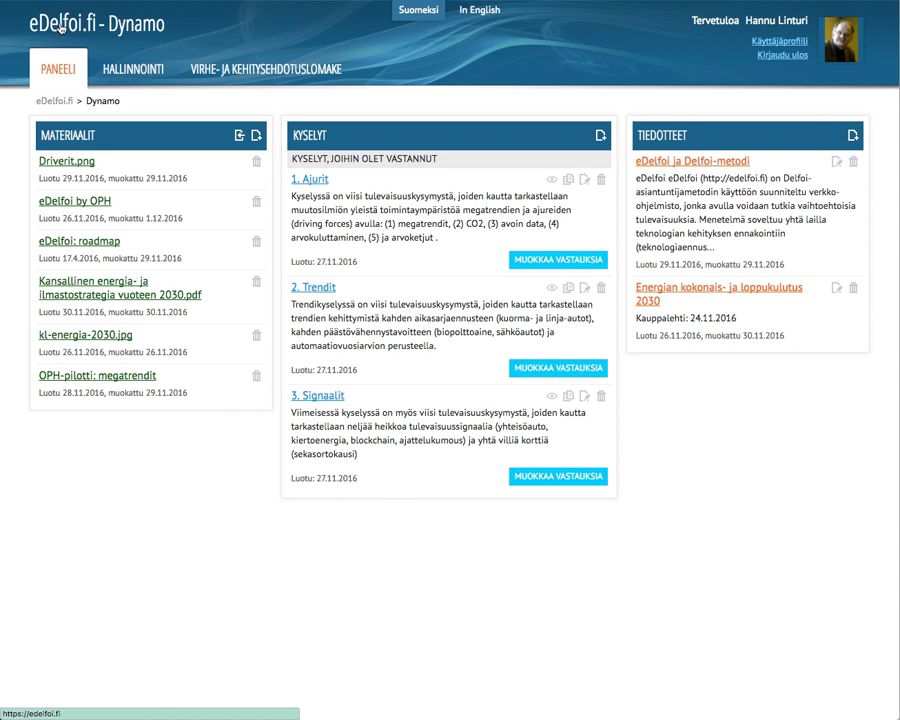
# Step: Create a Real Time Delphi panel named Dynamo 2, then return to the eDelfoi front page
pyautogui.click(60, 28)
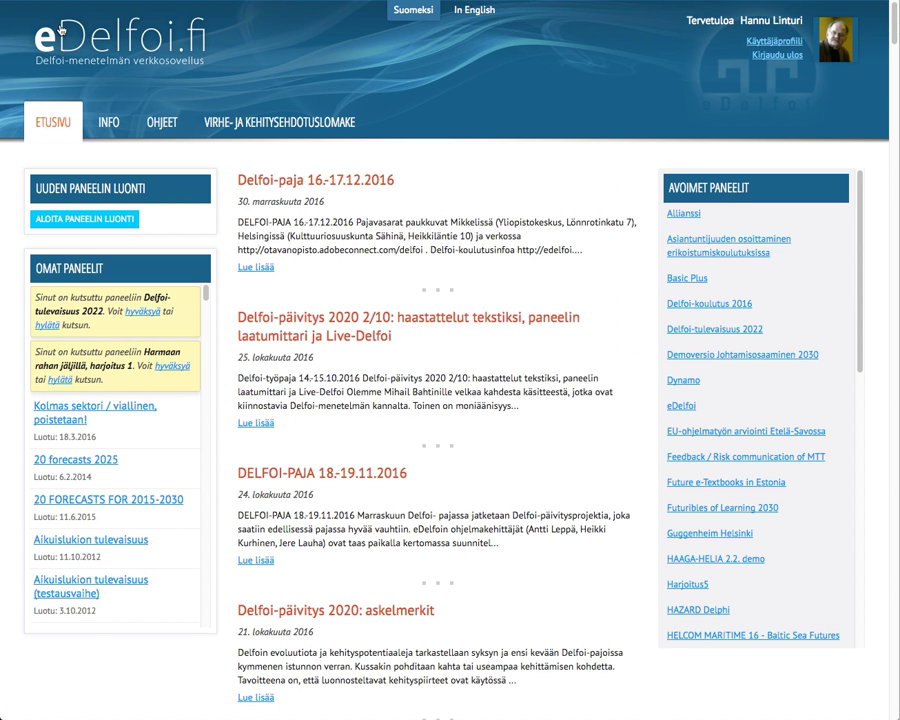
pyautogui.click(107, 228)
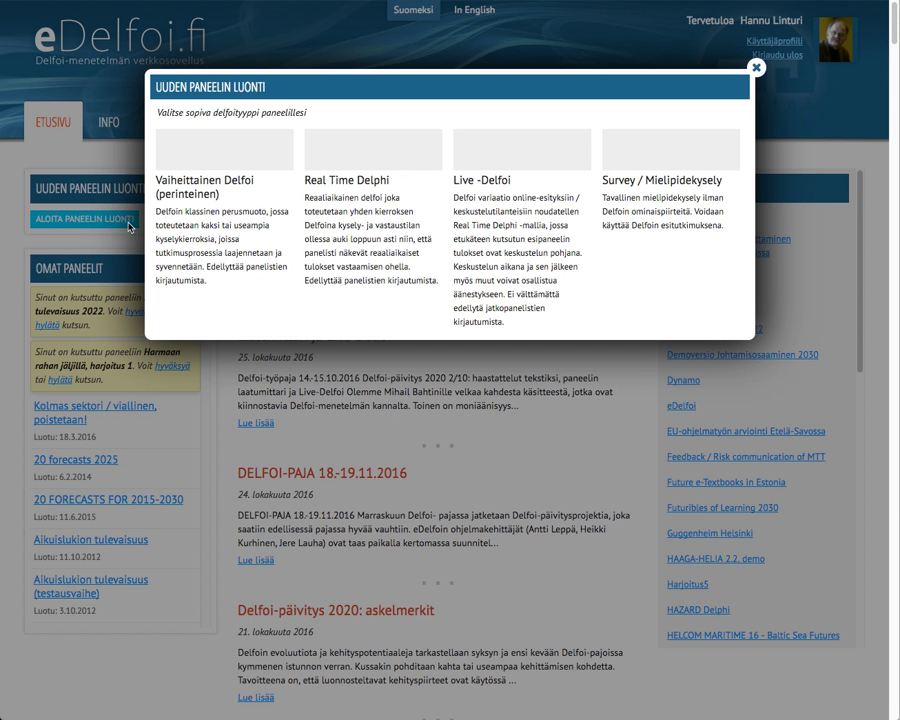
pyautogui.click(368, 199)
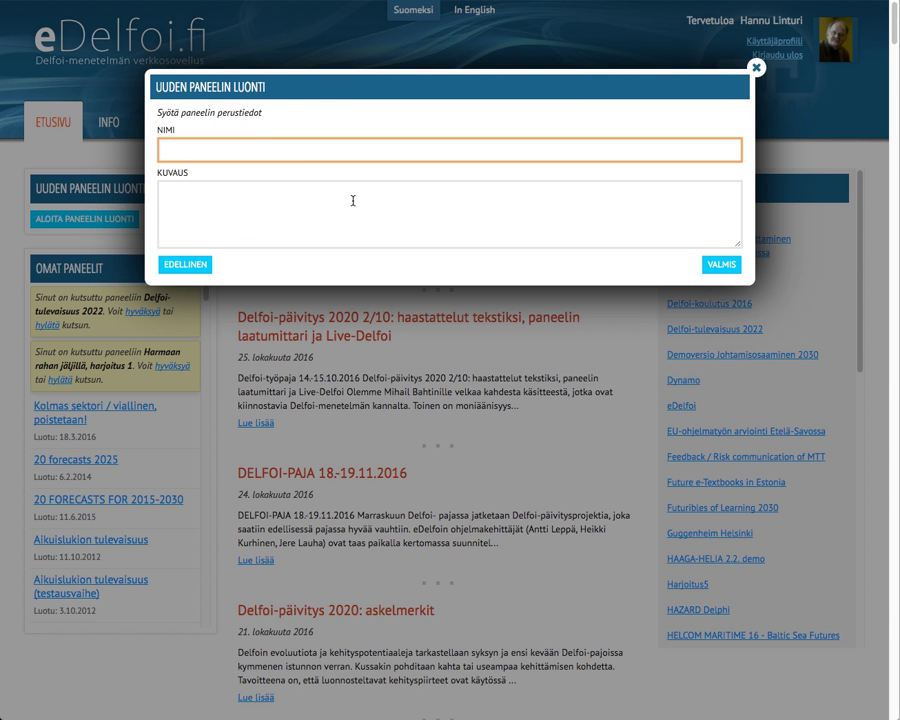
pyautogui.write('Dynamo 2')
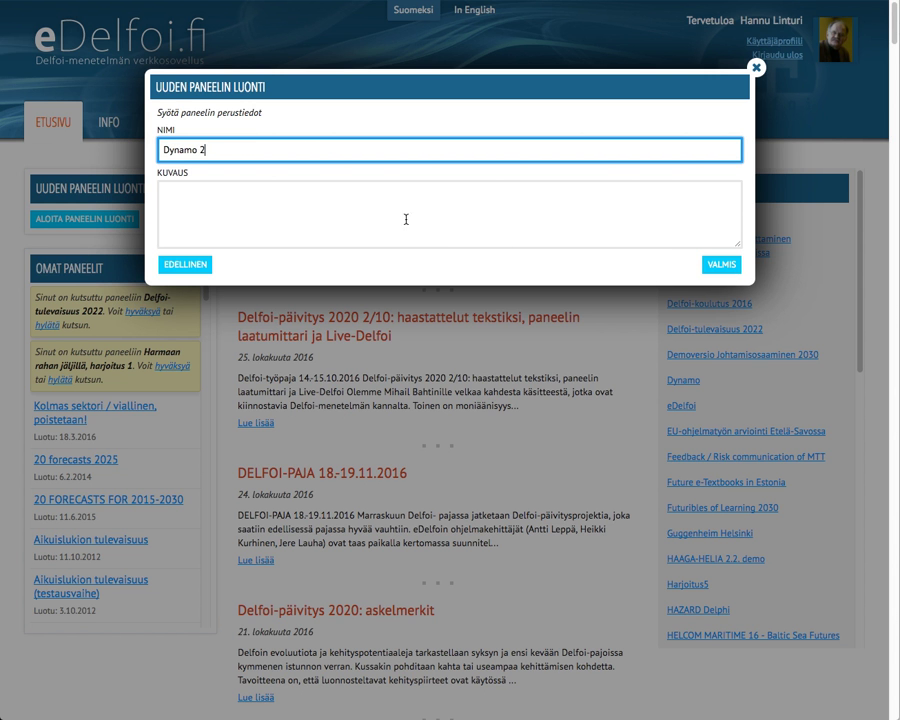
pyautogui.click(722, 266)
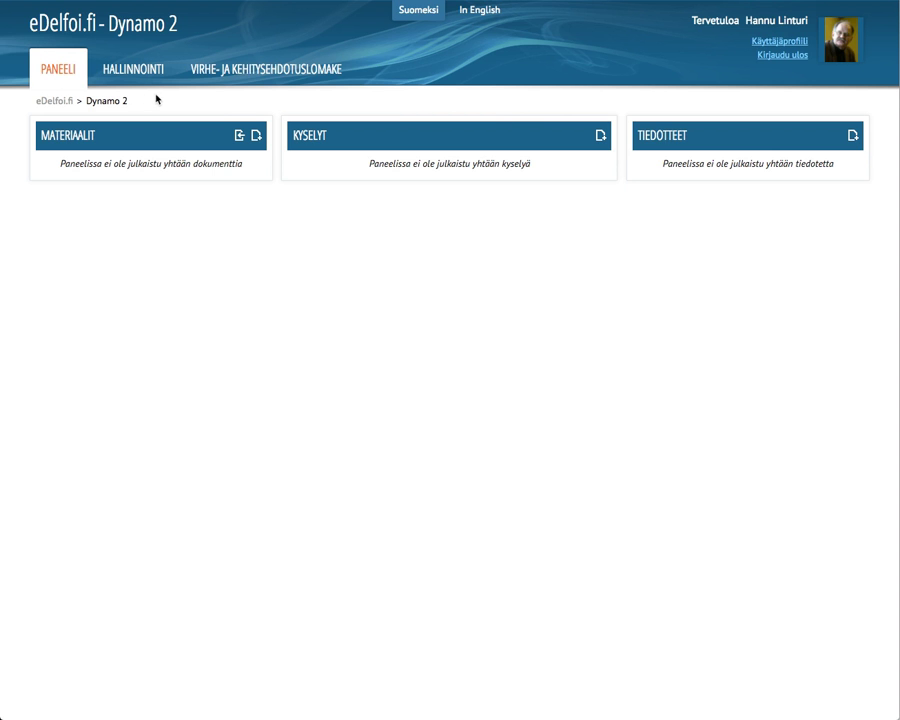
pyautogui.click(44, 22)
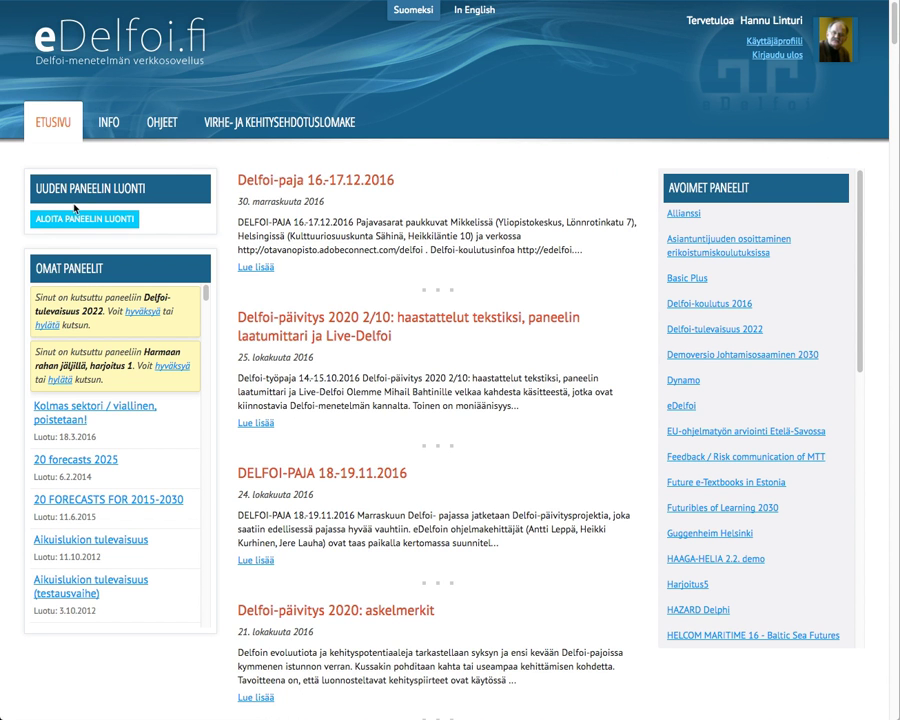
# Step: Copy the Ajurit survey with its data from Dynamo into Dynamo 2, keeping the name Ajurit
pyautogui.click(685, 381)
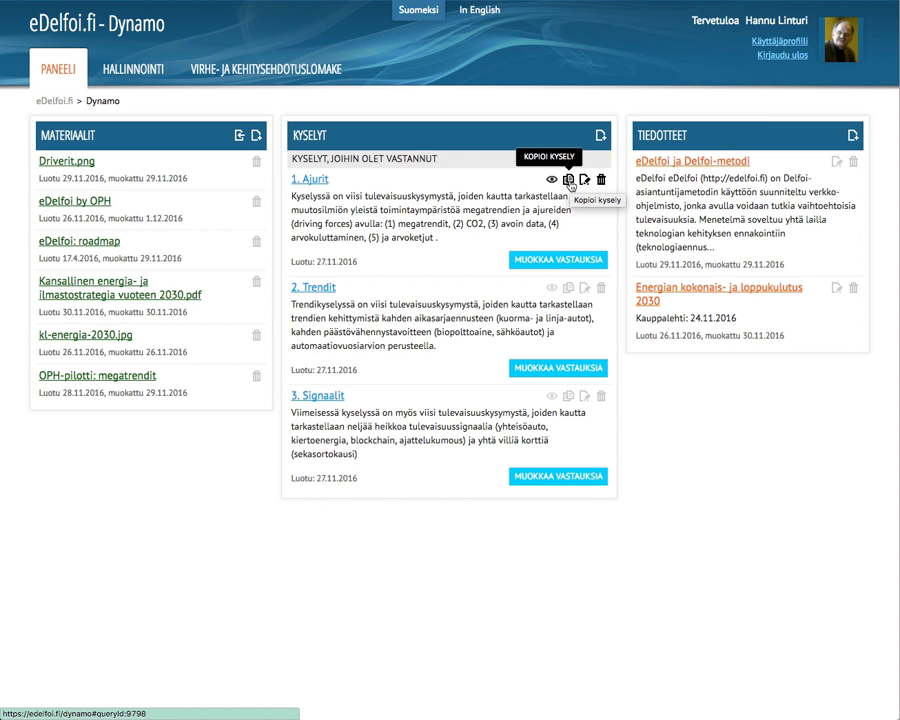
pyautogui.click(569, 181)
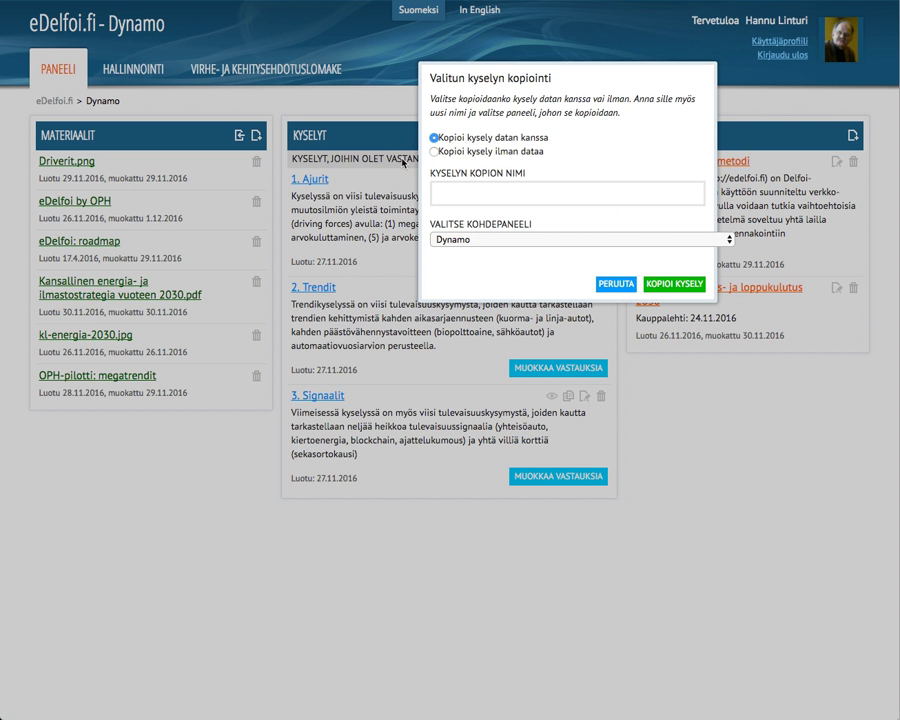
pyautogui.click(512, 196)
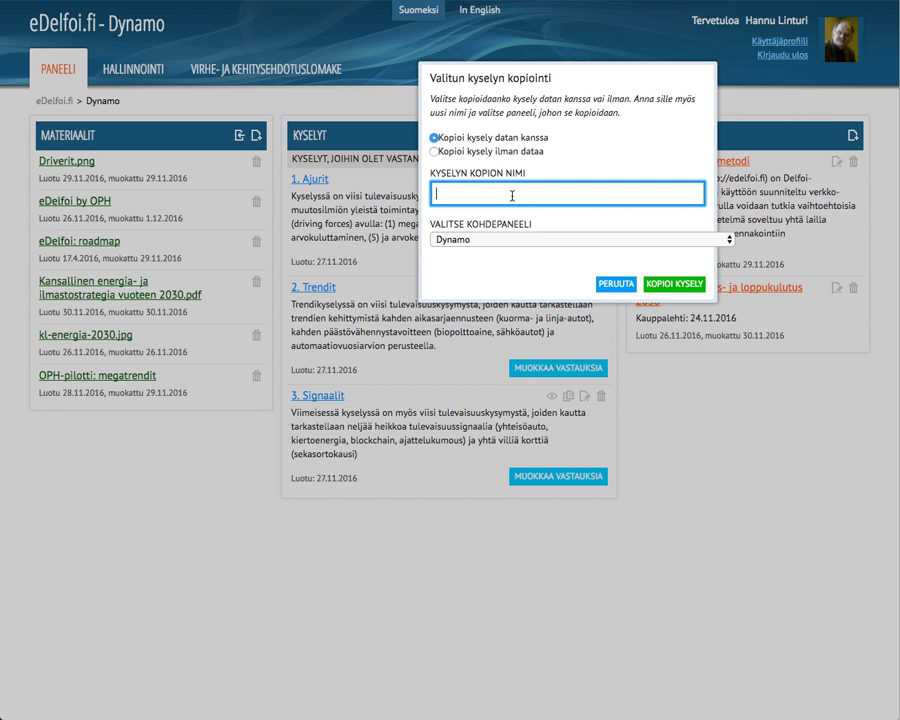
pyautogui.write('A')
pyautogui.click(513, 239)
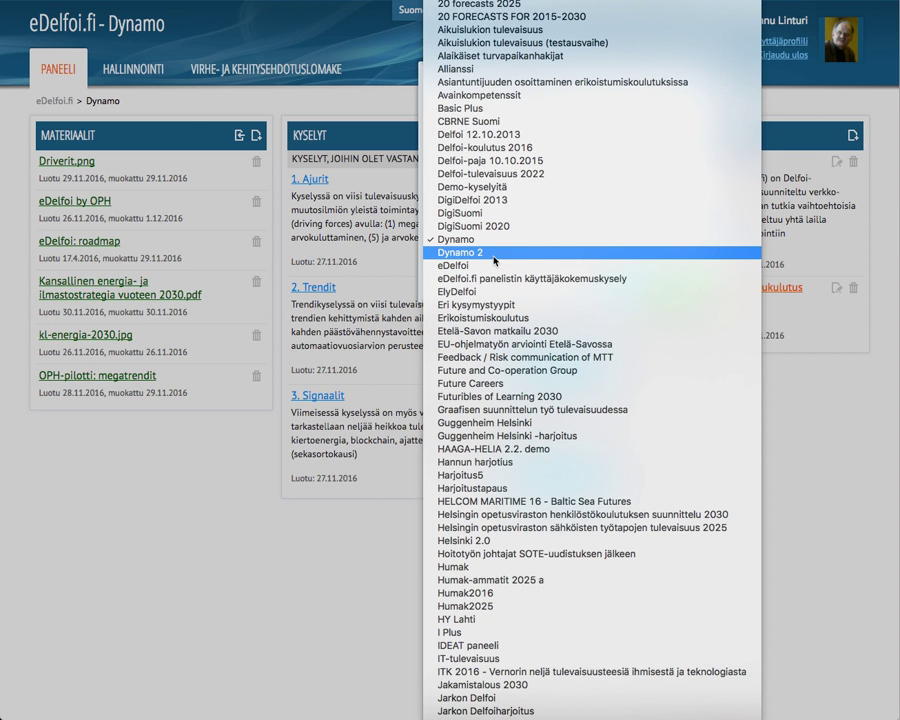
pyautogui.click(494, 254)
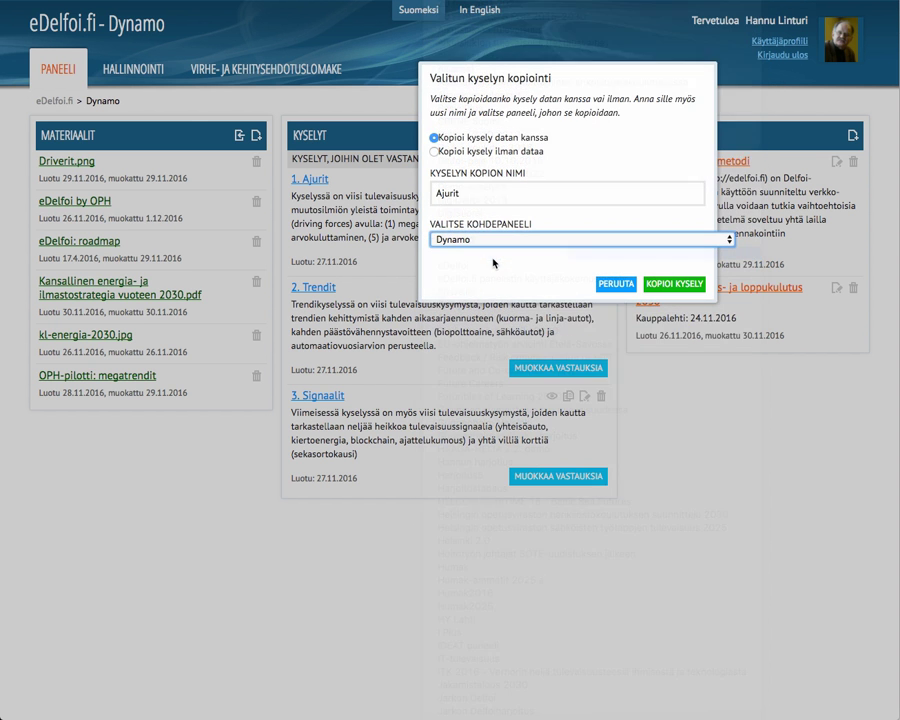
pyautogui.click(663, 286)
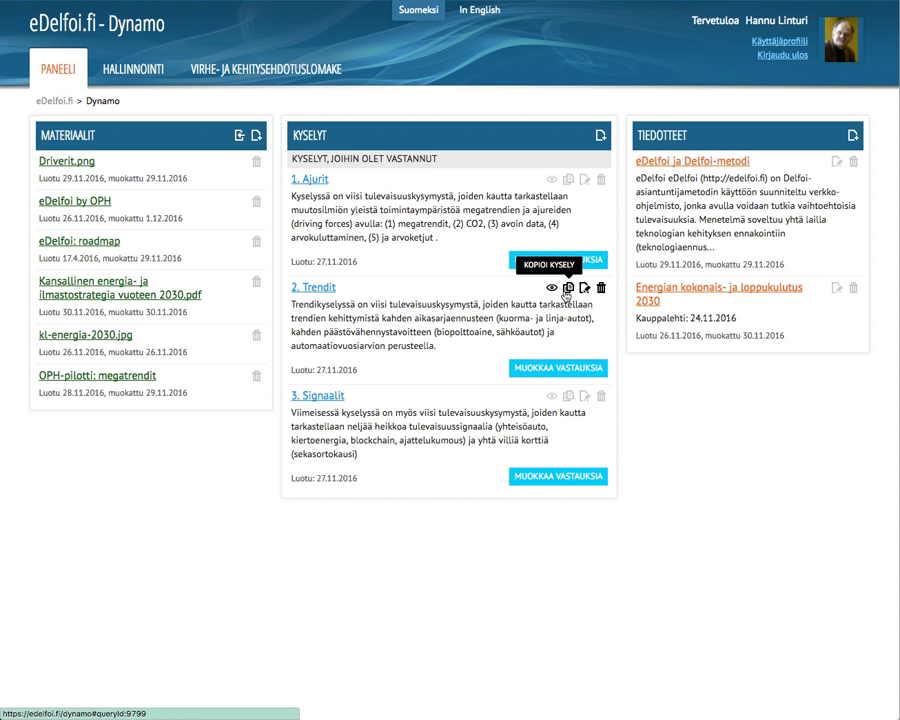
# Step: Copy the Trendit survey with data into Dynamo 2, naming the copy Trendit
pyautogui.click(568, 289)
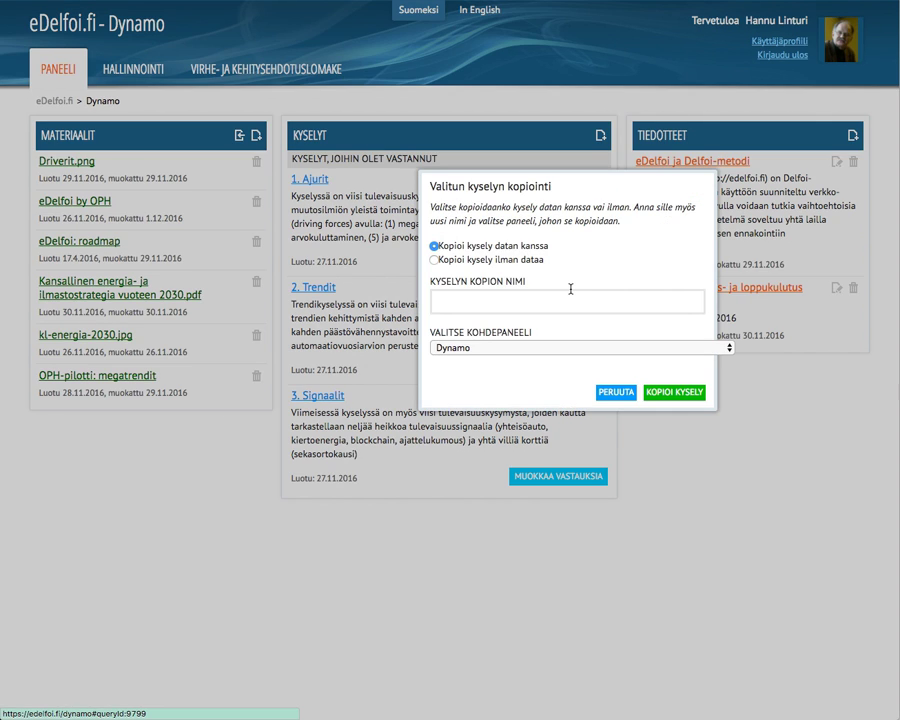
pyautogui.click(469, 296)
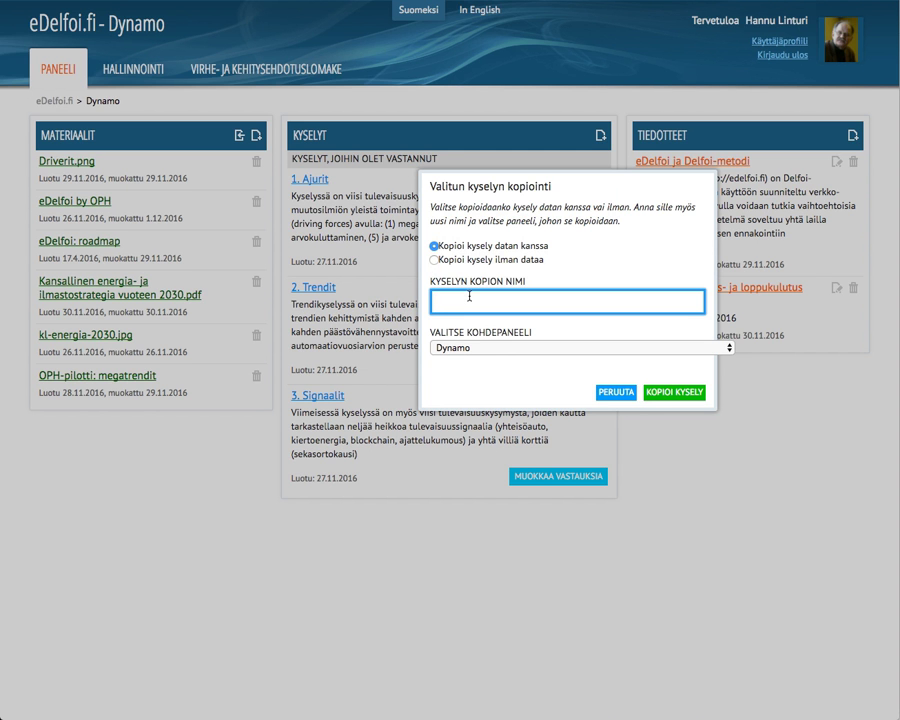
pyautogui.write('Trendoit')
pyautogui.click(496, 347)
pyautogui.press('Escape')
pyautogui.press('Down')
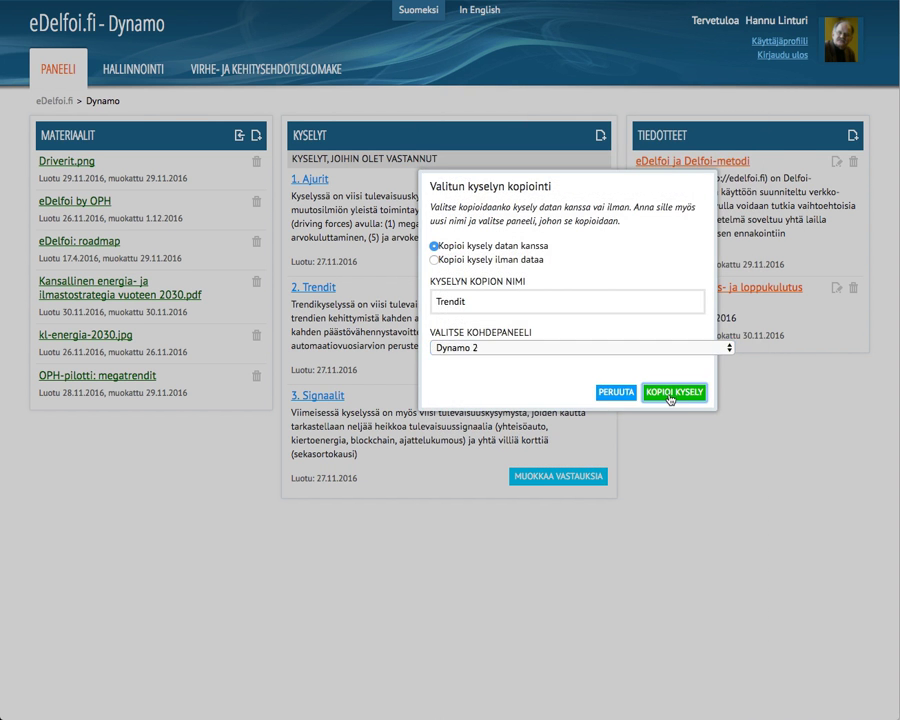
pyautogui.click(672, 393)
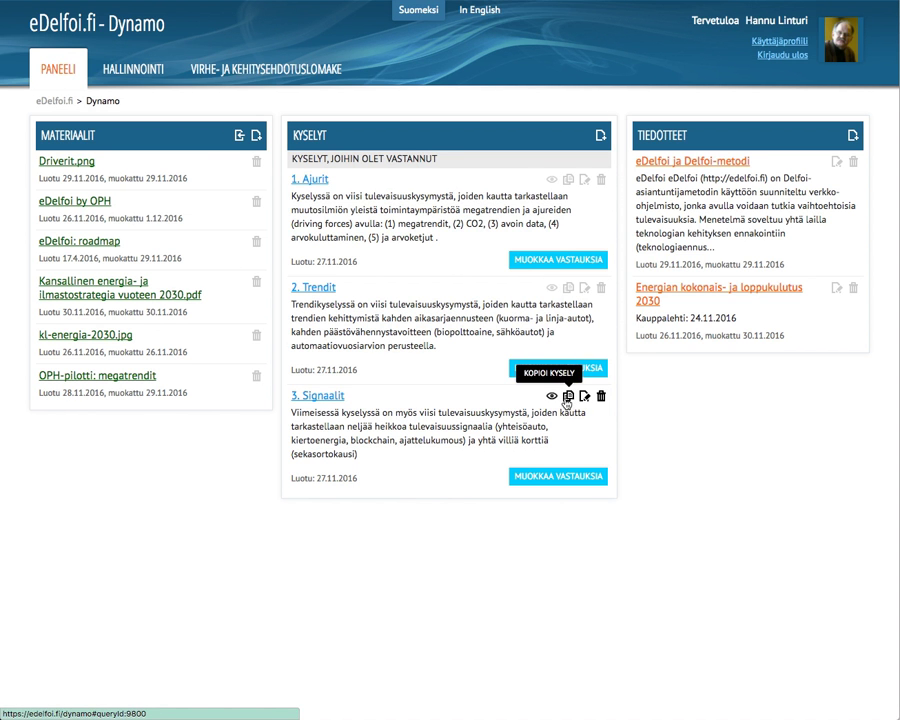
# Step: Copy Signaalit with data into Dynamo 2 as Signaalit, then return to the eDelfoi.fi front page
pyautogui.click(569, 397)
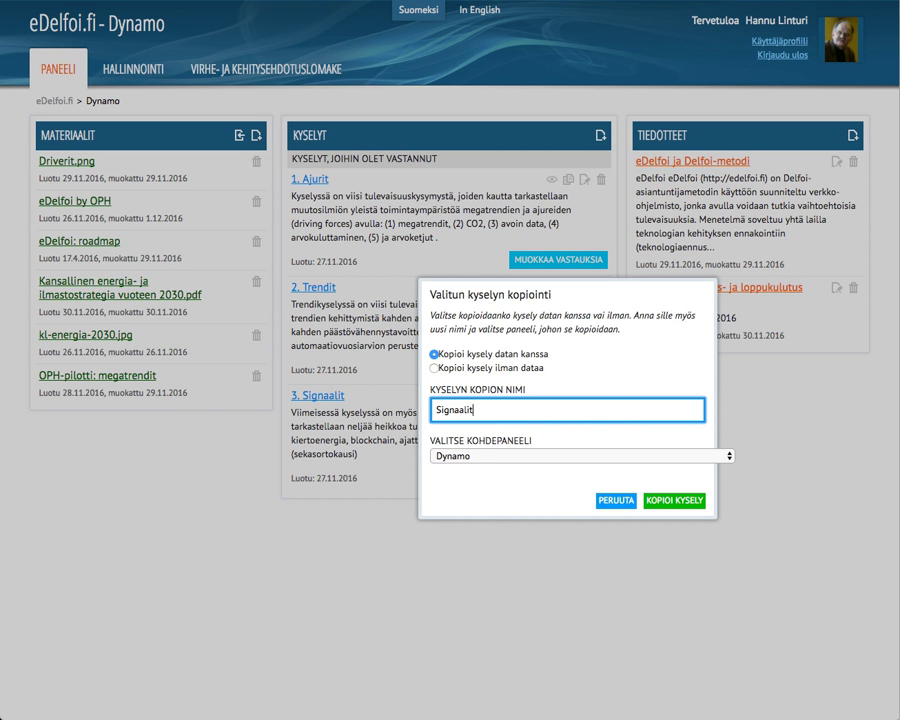
pyautogui.write('Signaalit')
pyautogui.click(560, 456)
pyautogui.click(500, 522)
pyautogui.click(673, 501)
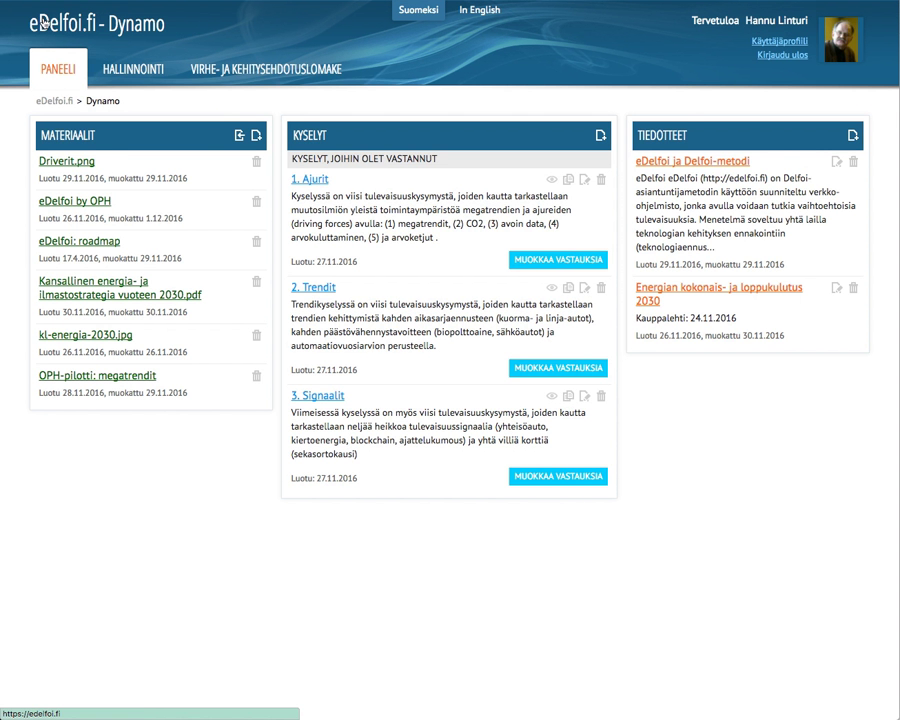
pyautogui.click(42, 21)
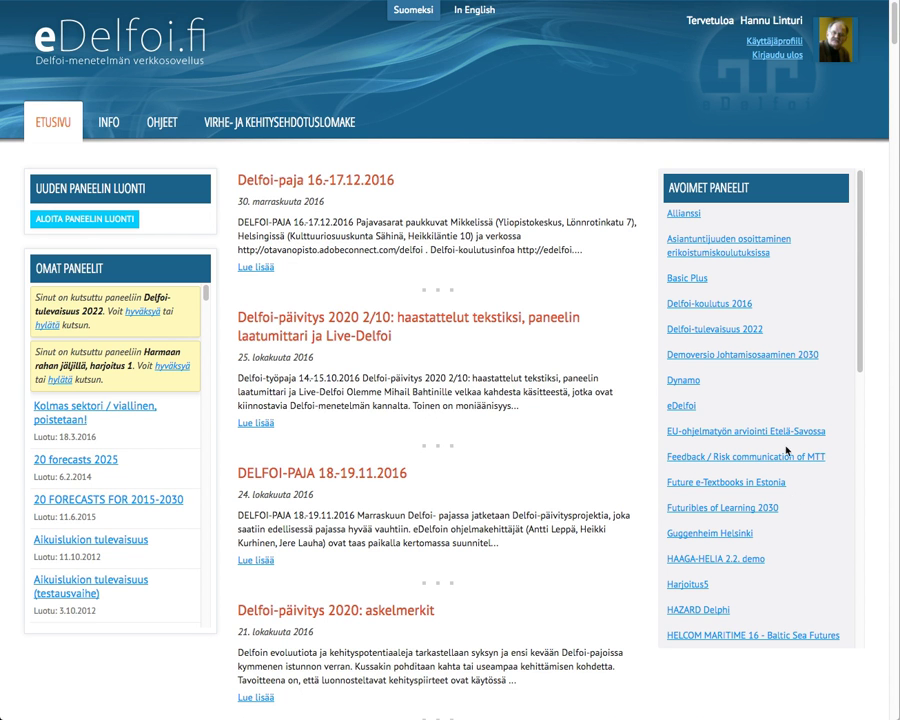
# Step: Scroll the Omat paneelit list and open Dynamo 2, showing Ajurit, Signaalit and Trendit
pyautogui.moveTo(207, 295); pyautogui.dragTo(206, 336)
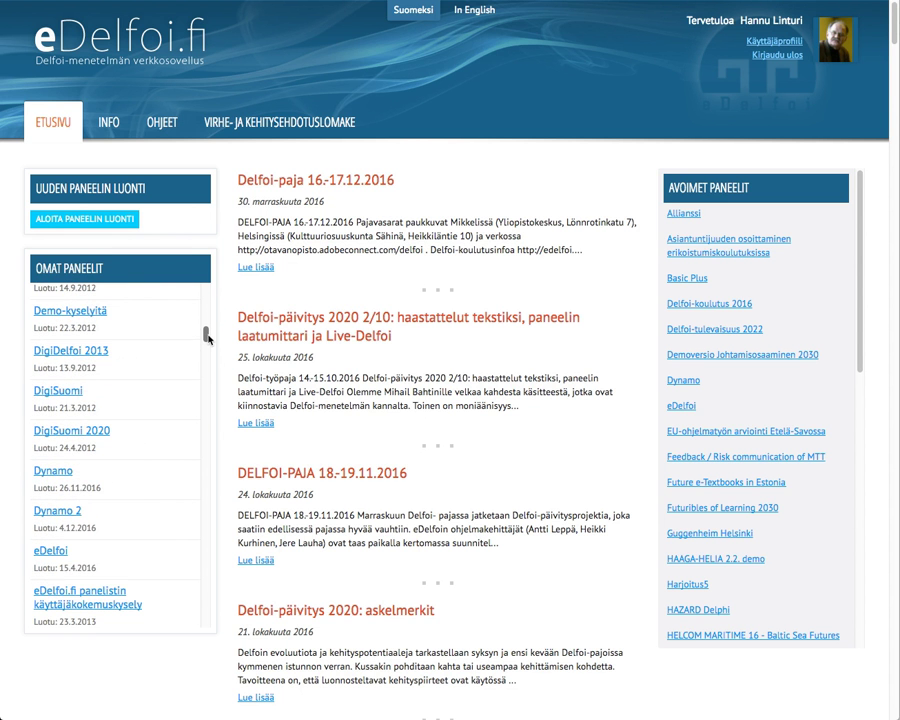
pyautogui.click(70, 511)
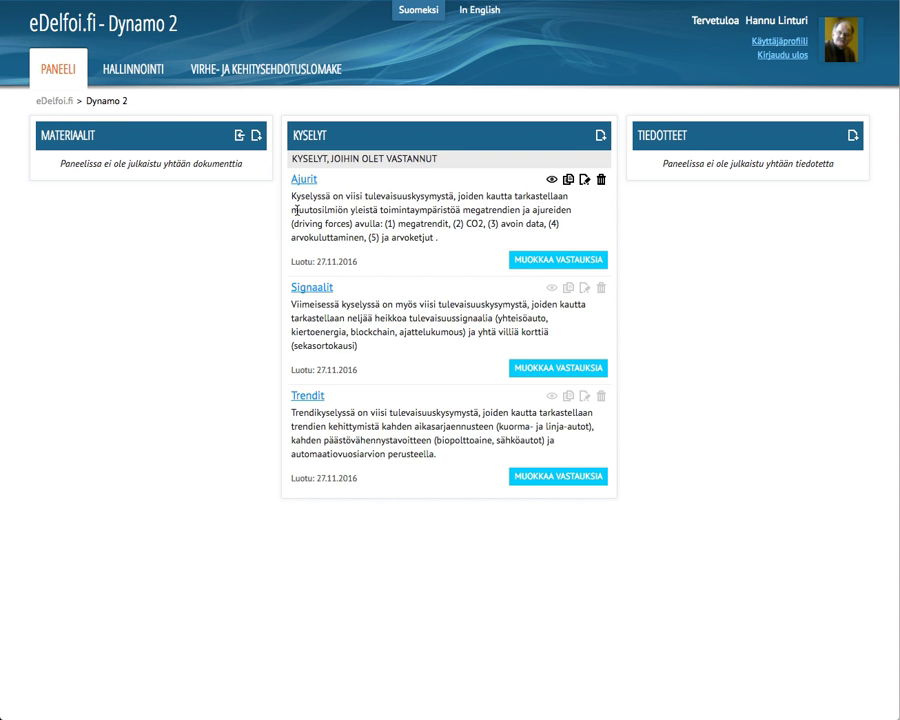
# Step: Open Dynamo 2's HALLINNOINTI dashboard, after a brief visit to Paneelin asiantuntijat
pyautogui.click(139, 85)
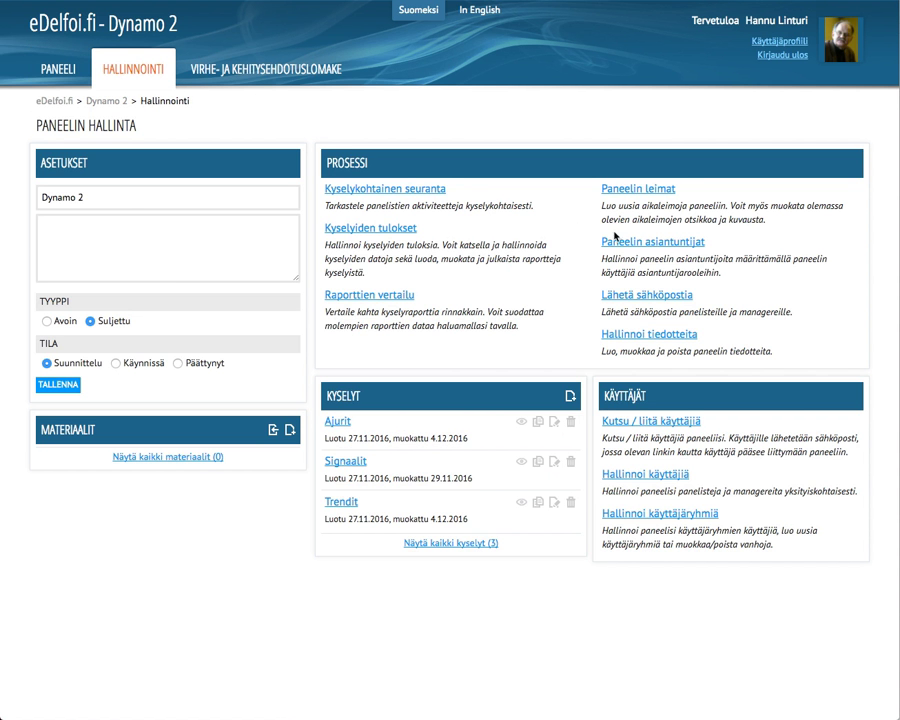
pyautogui.click(686, 242)
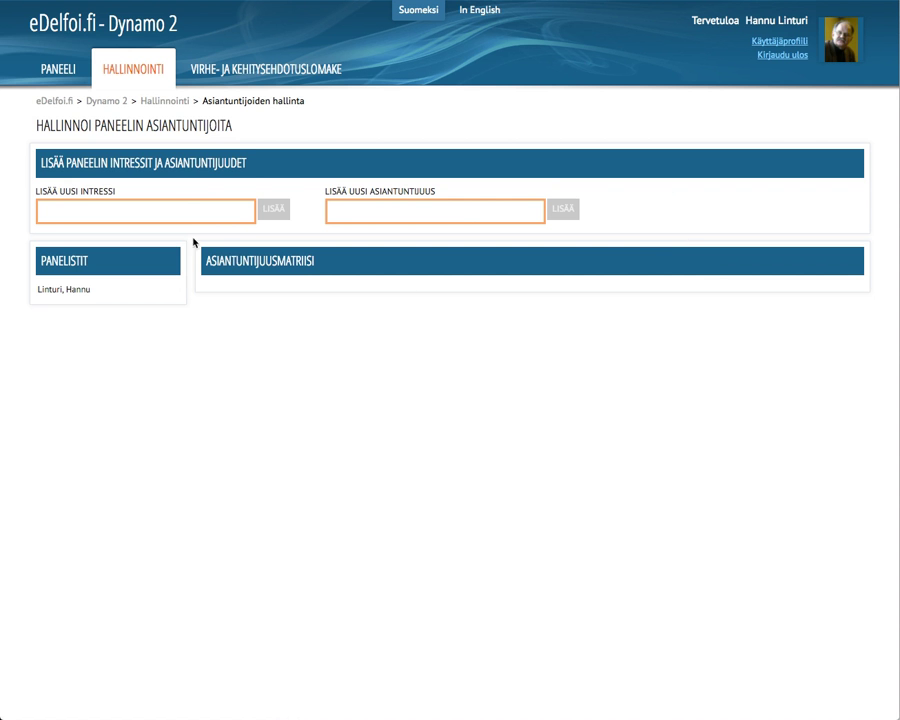
pyautogui.click(62, 78)
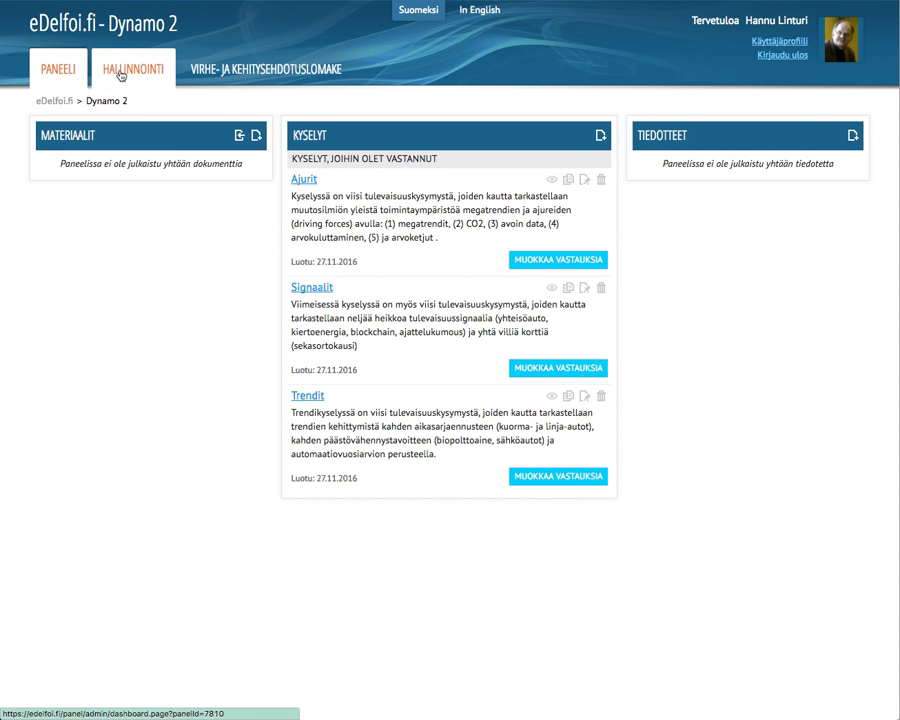
pyautogui.click(111, 73)
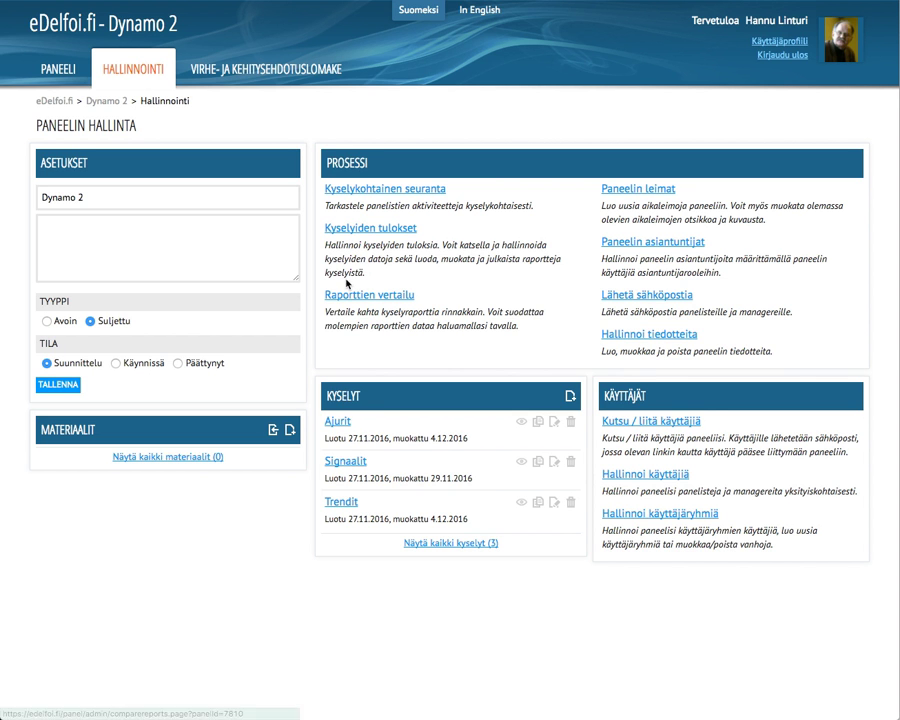
# Step: Set Dynamo 2's status to Käynnissä and type to Avoin, and save
pyautogui.click(117, 364)
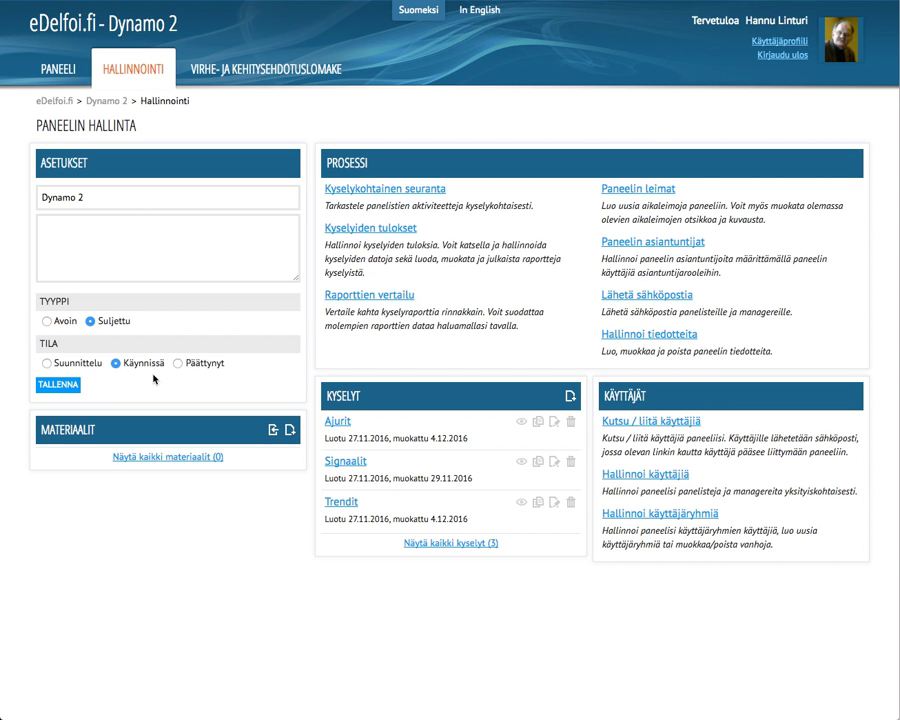
pyautogui.click(46, 322)
pyautogui.click(54, 386)
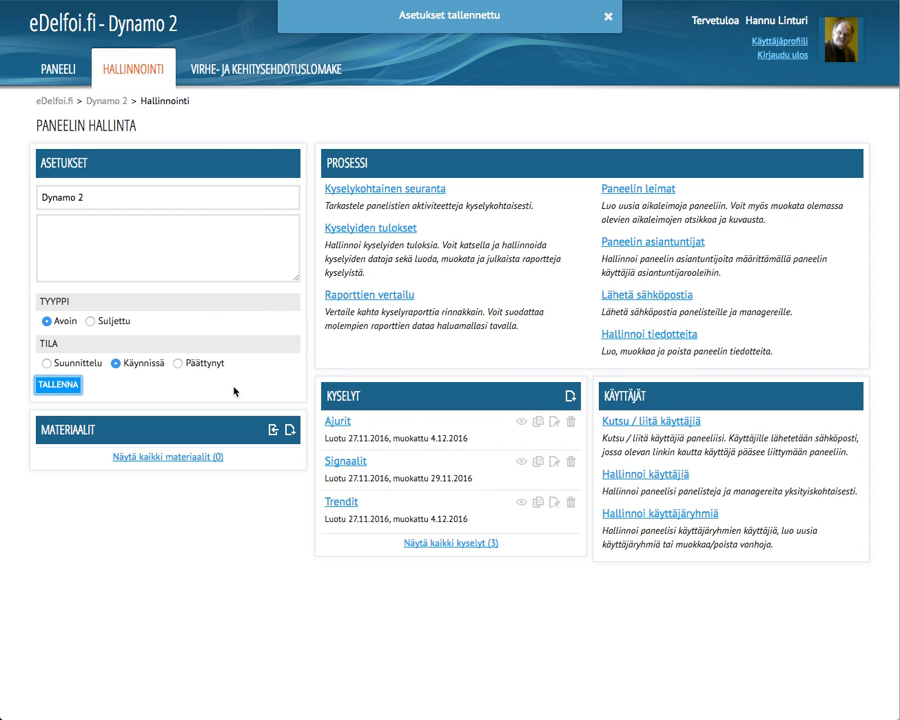
# Step: Save the panel description Demopaneeli, then open the Ajurit survey for editing
pyautogui.click(224, 262)
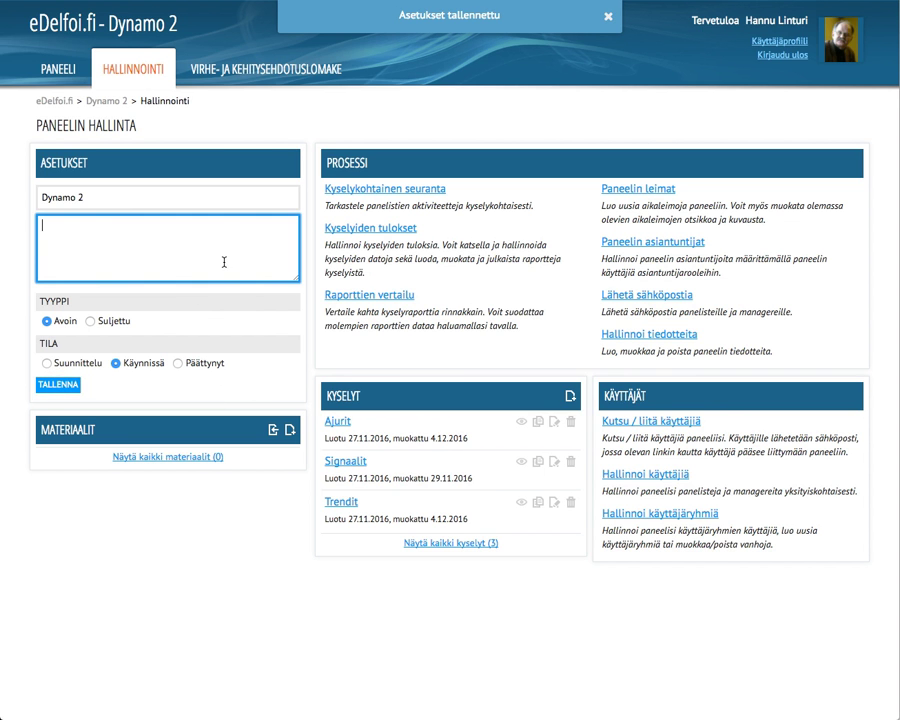
pyautogui.write('Demopaneeli')
pyautogui.click(60, 385)
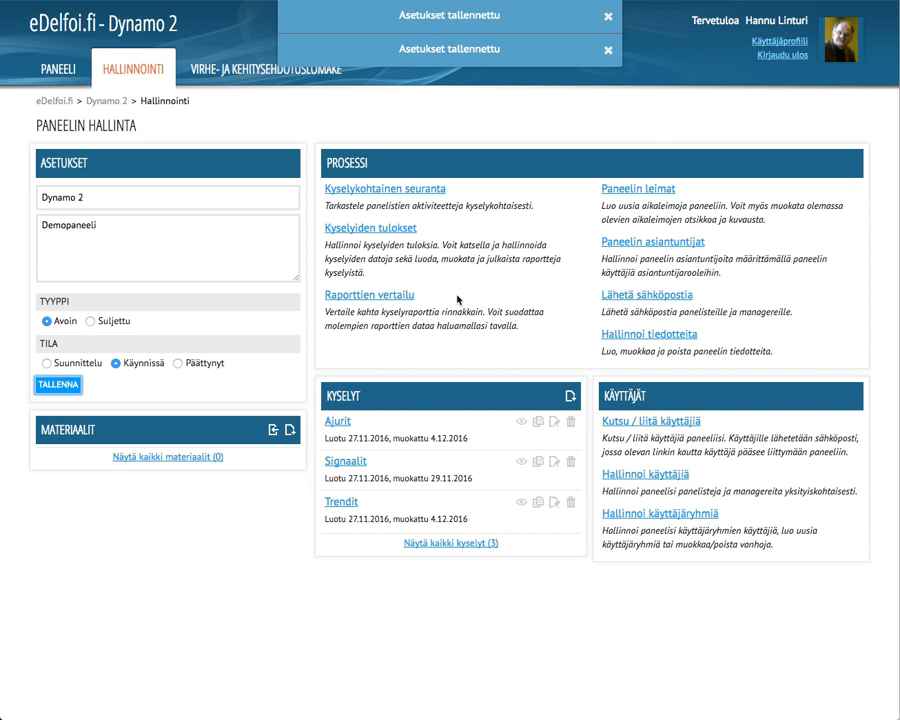
pyautogui.click(465, 297)
pyautogui.click(555, 424)
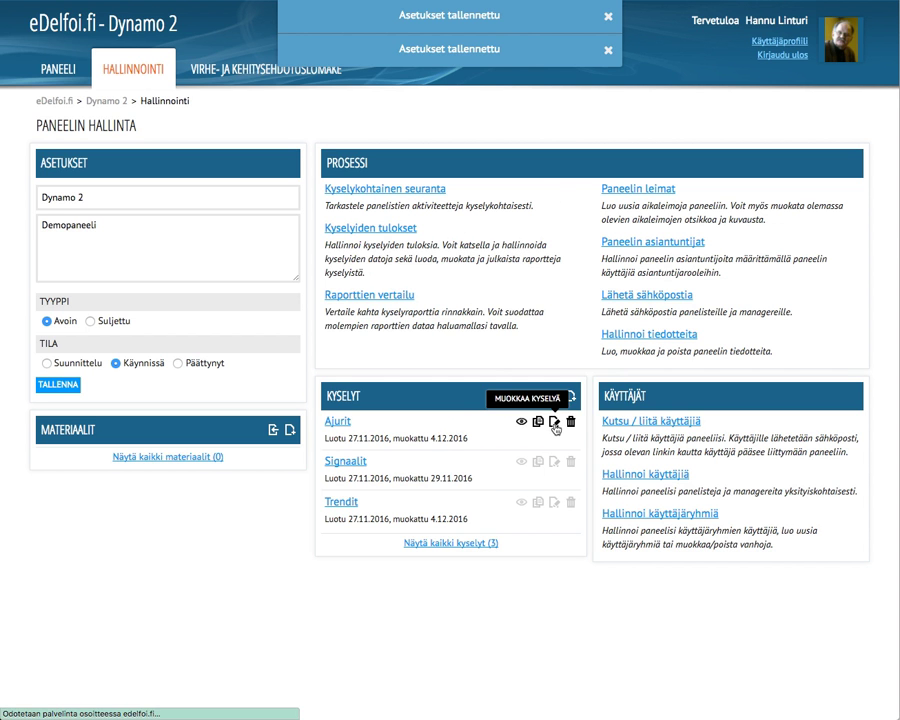
pyautogui.click(424, 164)
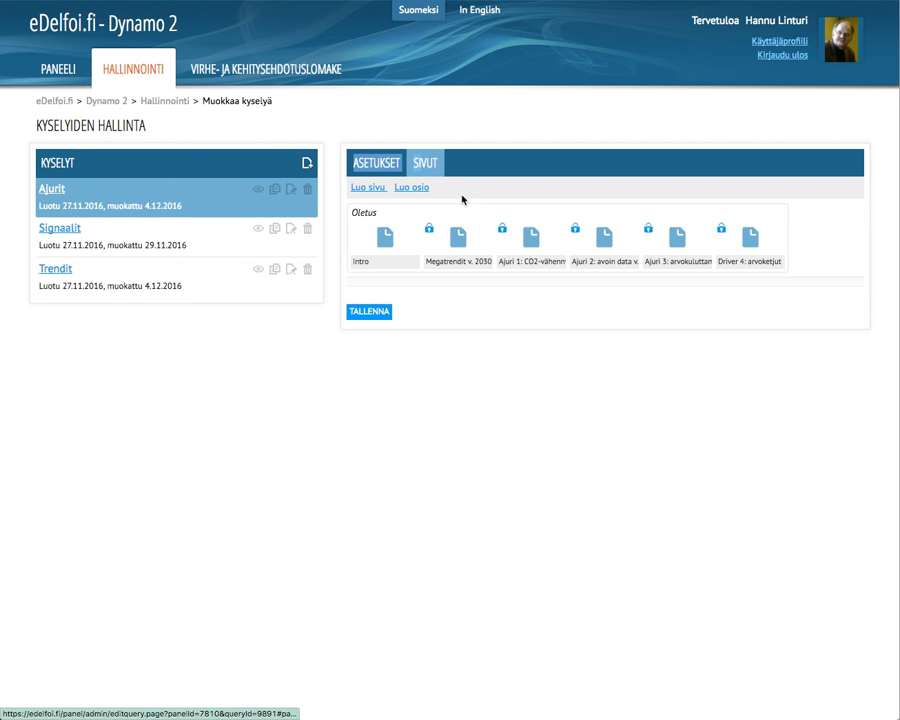
pyautogui.click(530, 236)
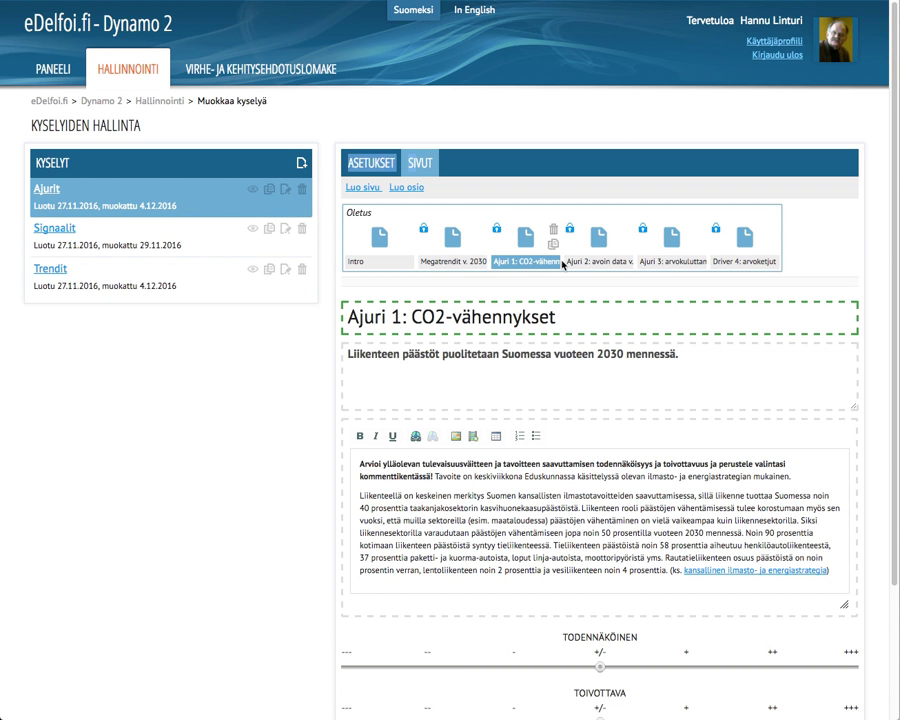
pyautogui.click(465, 252)
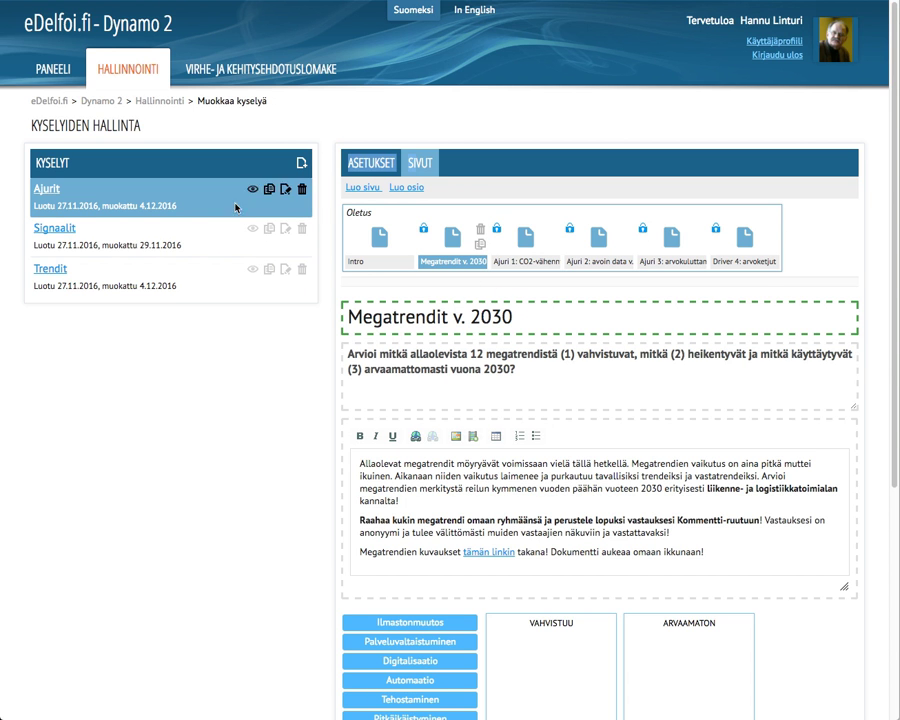
pyautogui.click(124, 90)
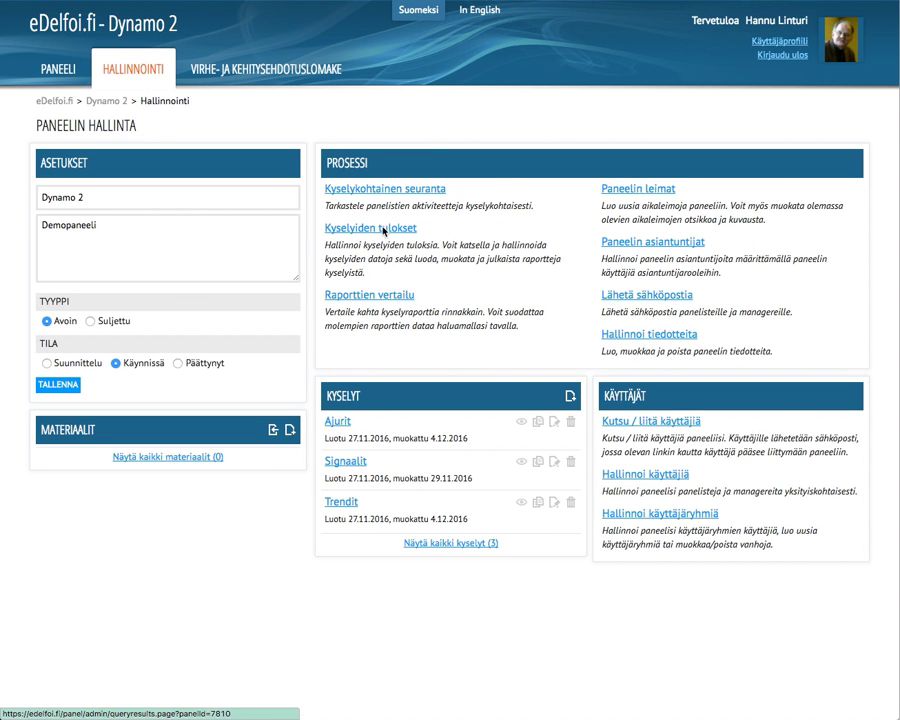
# Step: Show the Ajurit results report's Megatrendit v. 2030 page with its pie chart
pyautogui.click(382, 230)
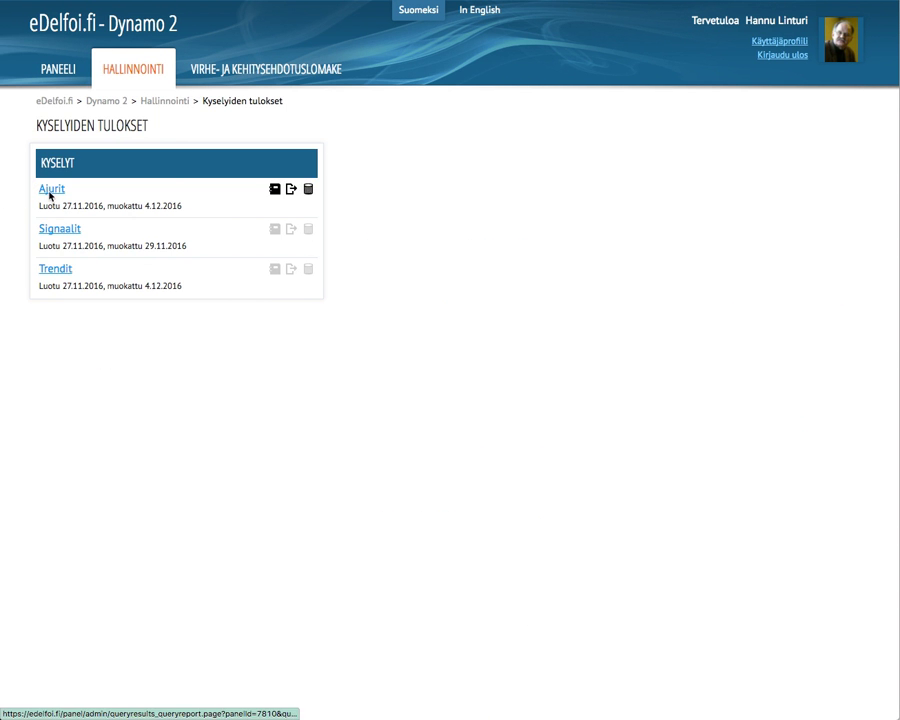
pyautogui.click(48, 195)
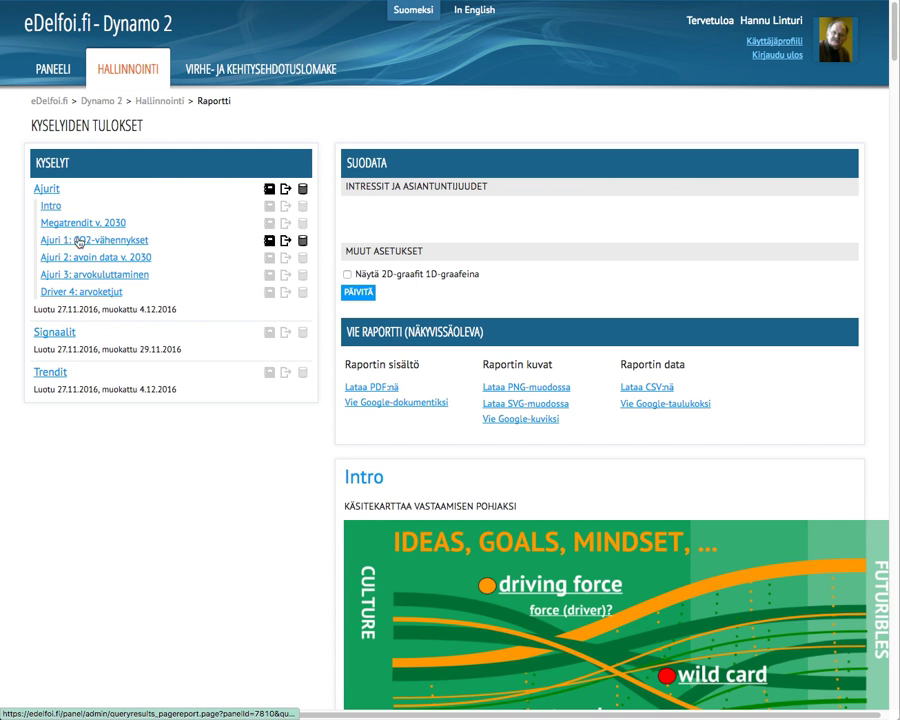
pyautogui.click(86, 223)
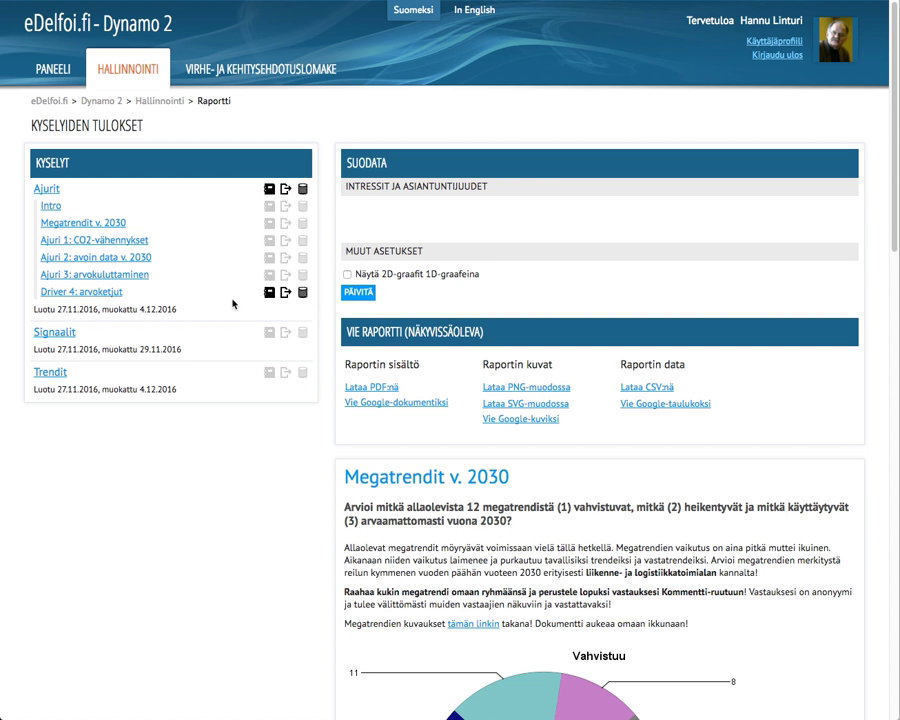
pyautogui.scroll(-1, 473, 502)
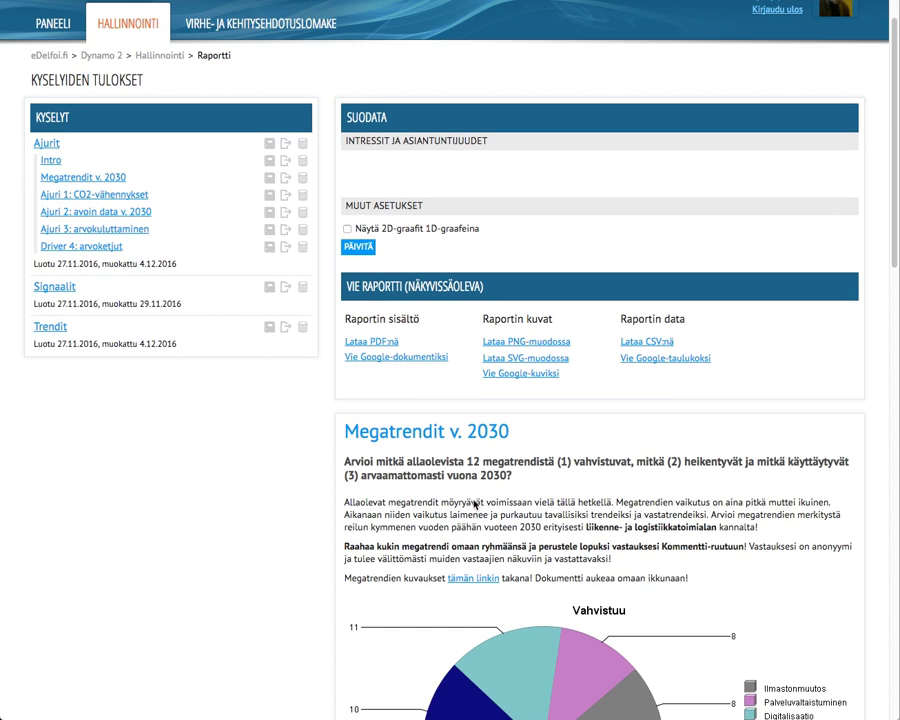
pyautogui.scroll(1, 475, 503)
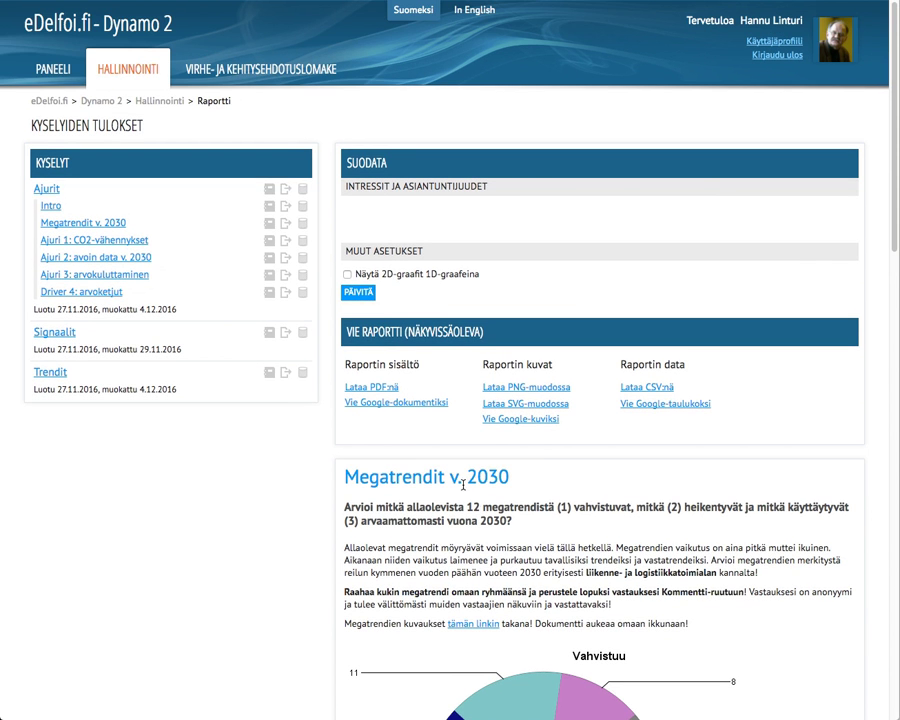
# Step: Go back through the Dynamo 2 breadcrumb to the eDelfoi.fi front page
pyautogui.click(84, 86)
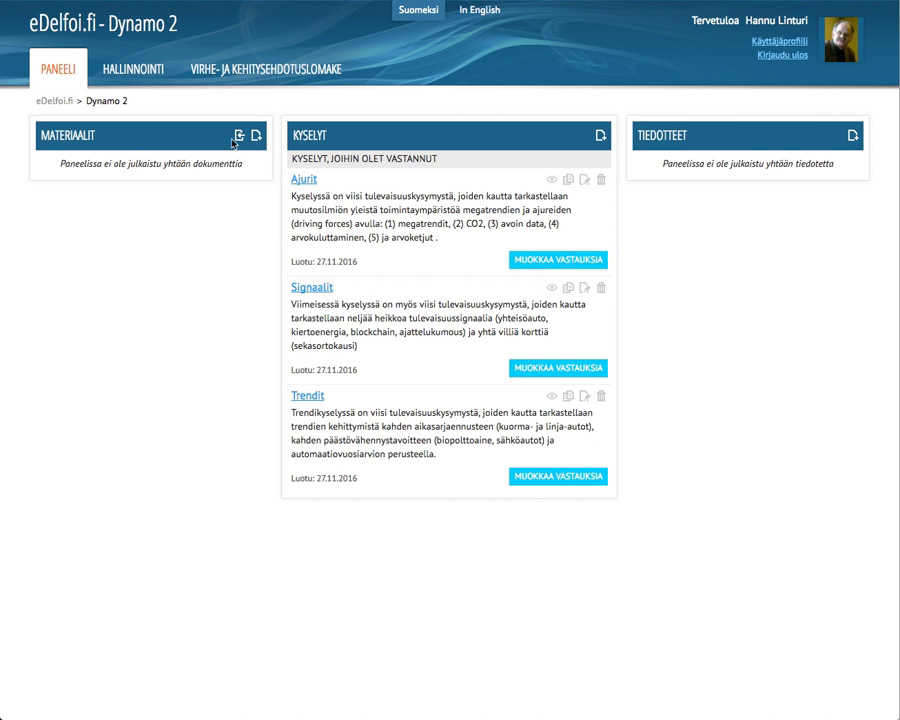
pyautogui.click(70, 26)
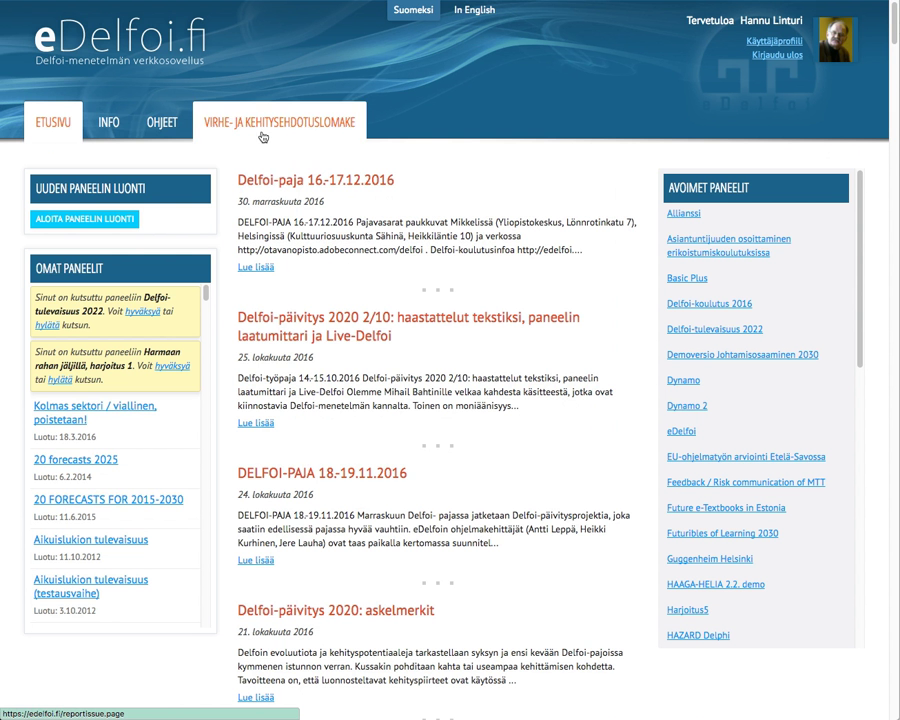
# Step: Show the OHJEET guide for Kysymystyypit: Monivalinta with its tutorial video
pyautogui.click(166, 131)
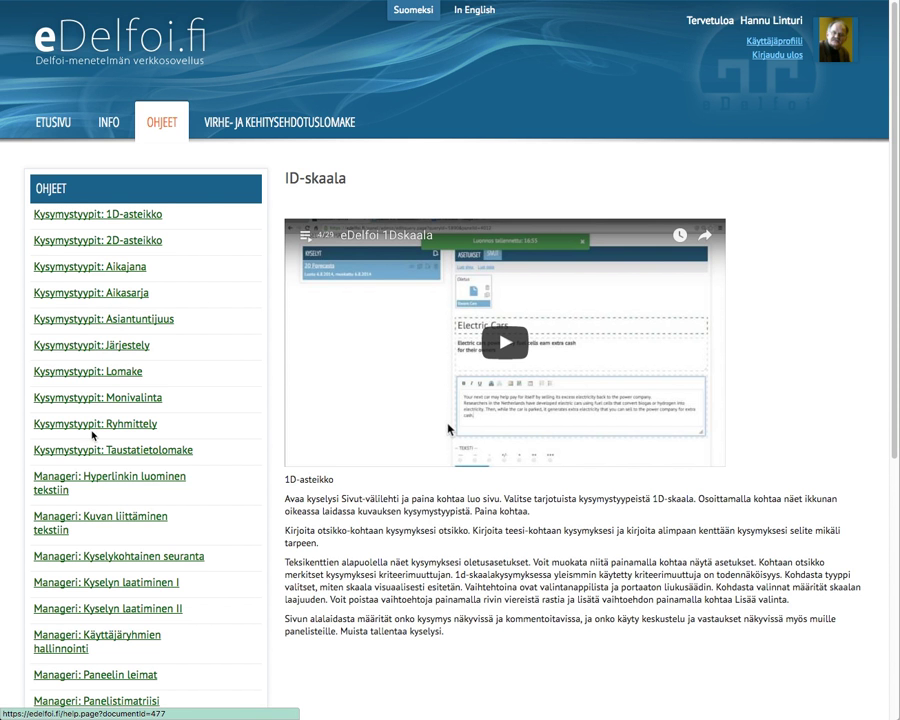
pyautogui.click(88, 399)
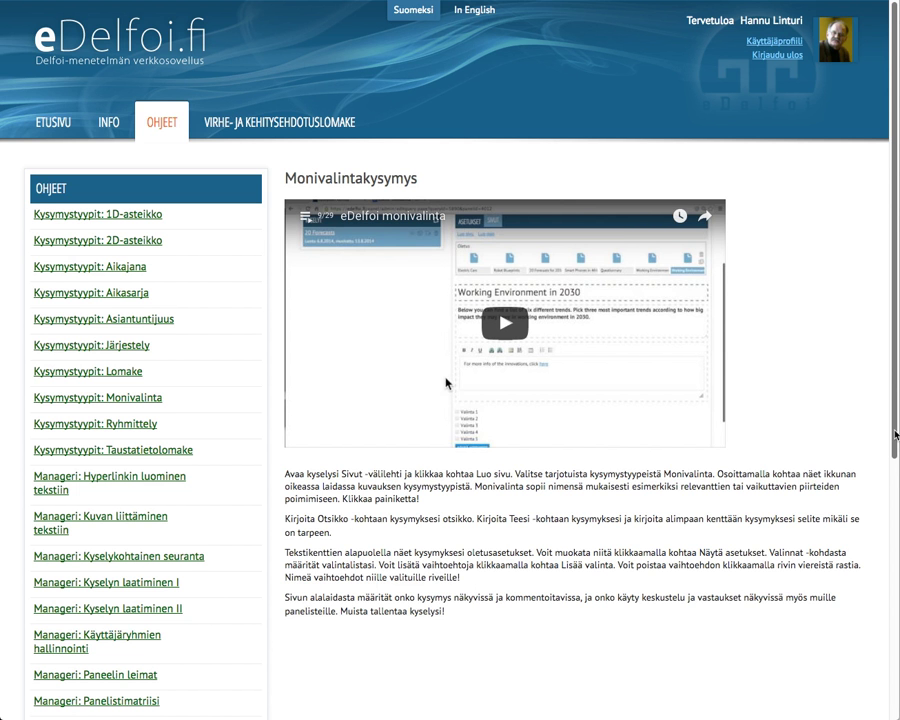
pyautogui.moveTo(896, 435); pyautogui.dragTo(896, 435)
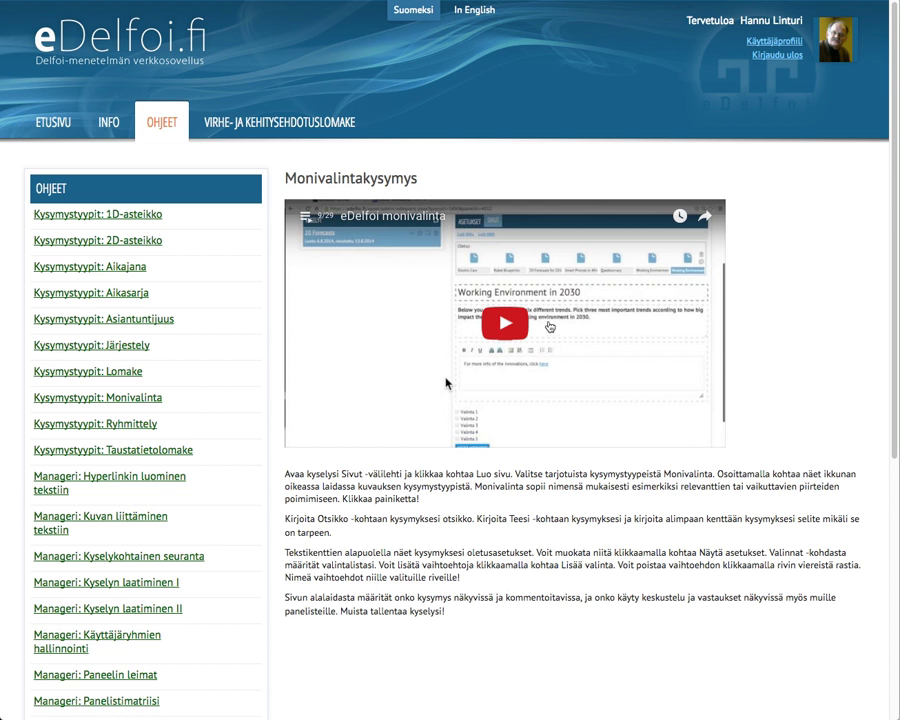